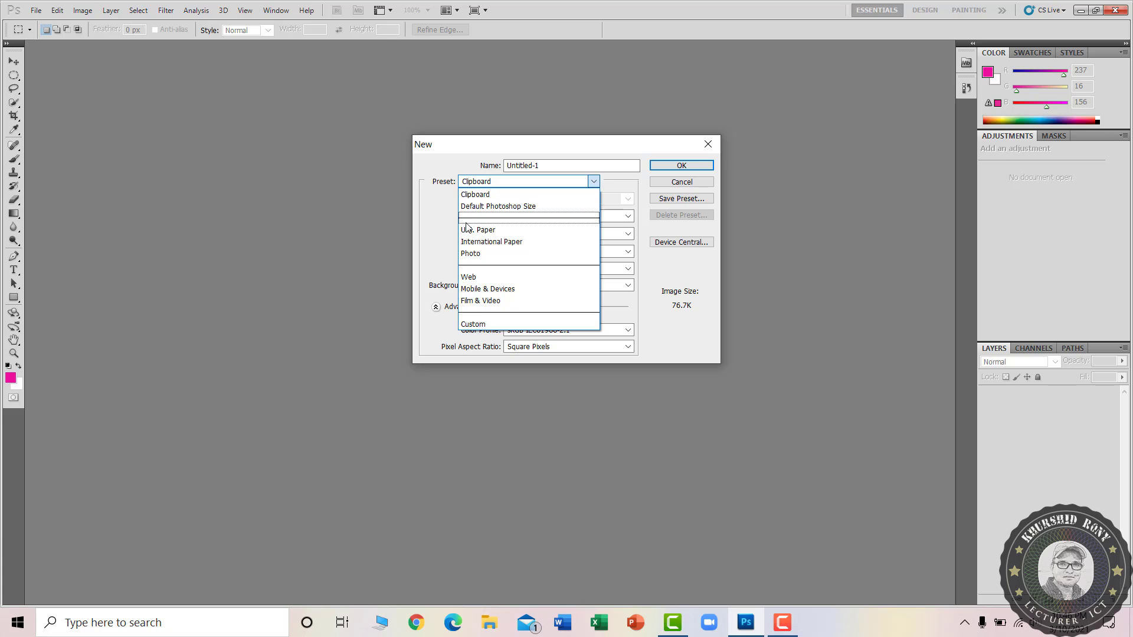
- Create a new document from the U.S. Paper preset at Letter size, 8.5 × 11 inches, 300 pixels/inch
click(479, 229)
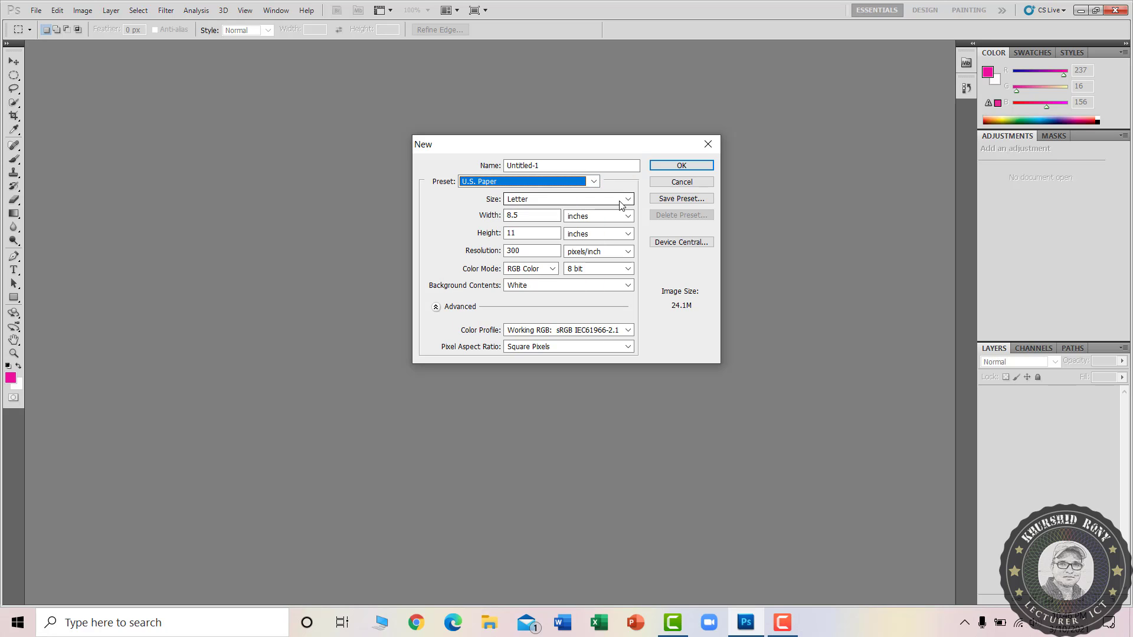
click(676, 167)
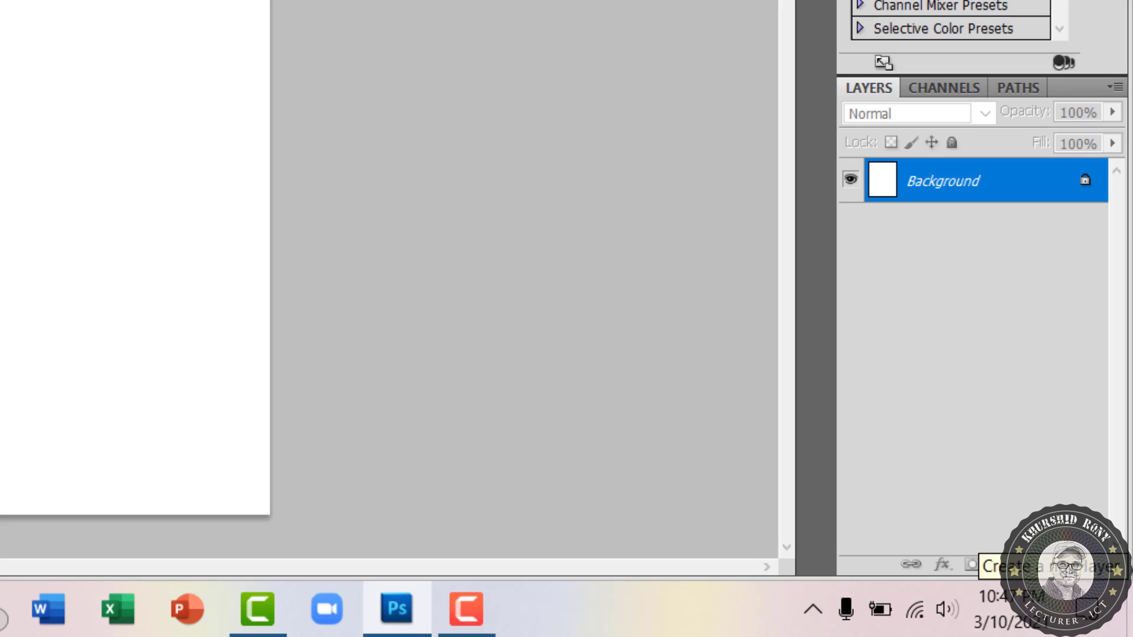
- Add five new empty layers above the Background layer
click(1065, 565)
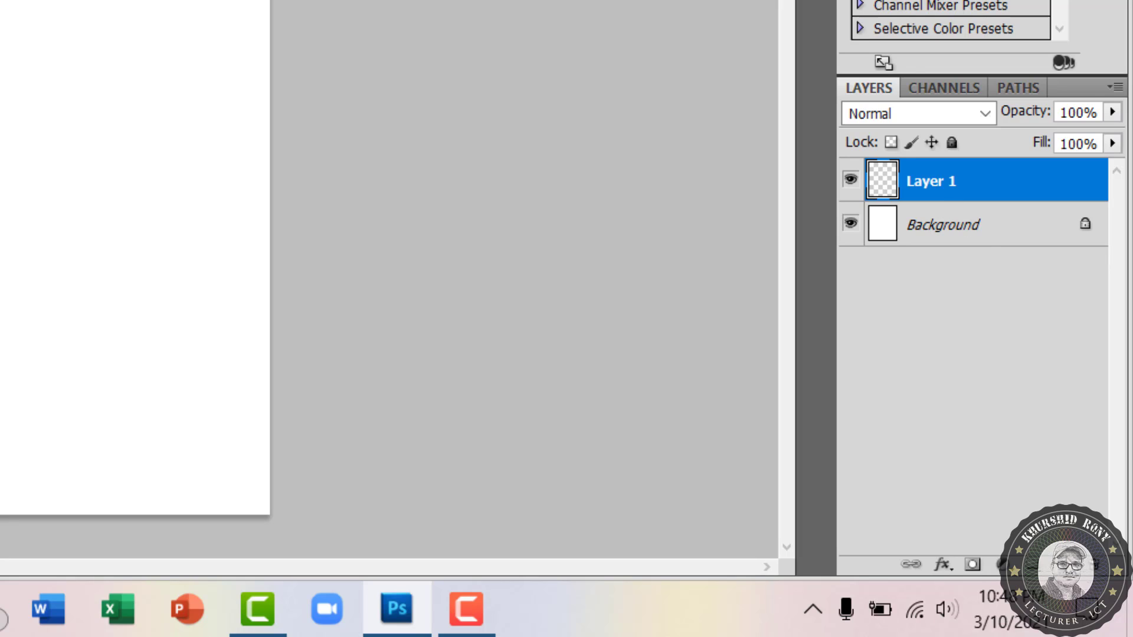
click(1072, 565)
click(1065, 565)
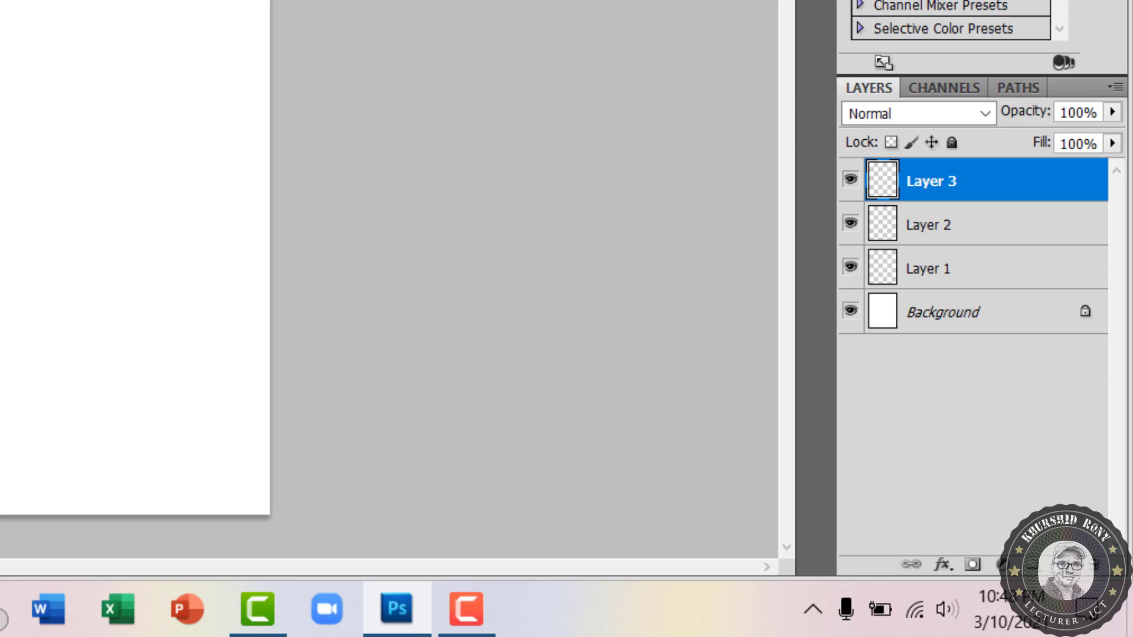
click(1065, 565)
click(1065, 565)
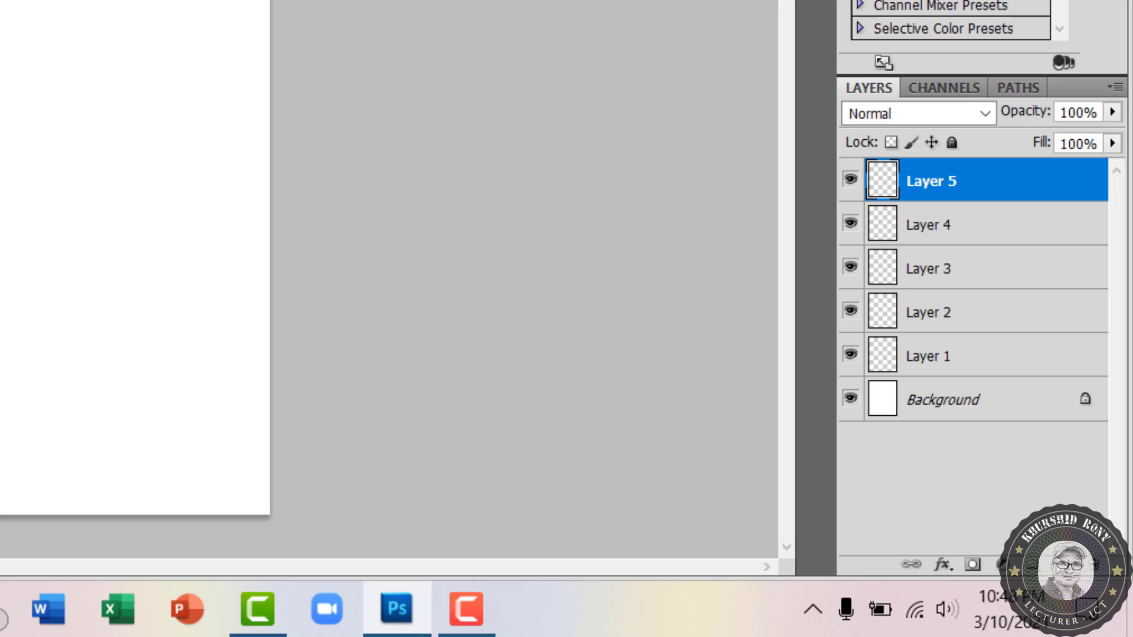
- Move Layer 2 above Layer 3 and try to move the Background layer to the top of the layer stack
drag(945, 322, 946, 252)
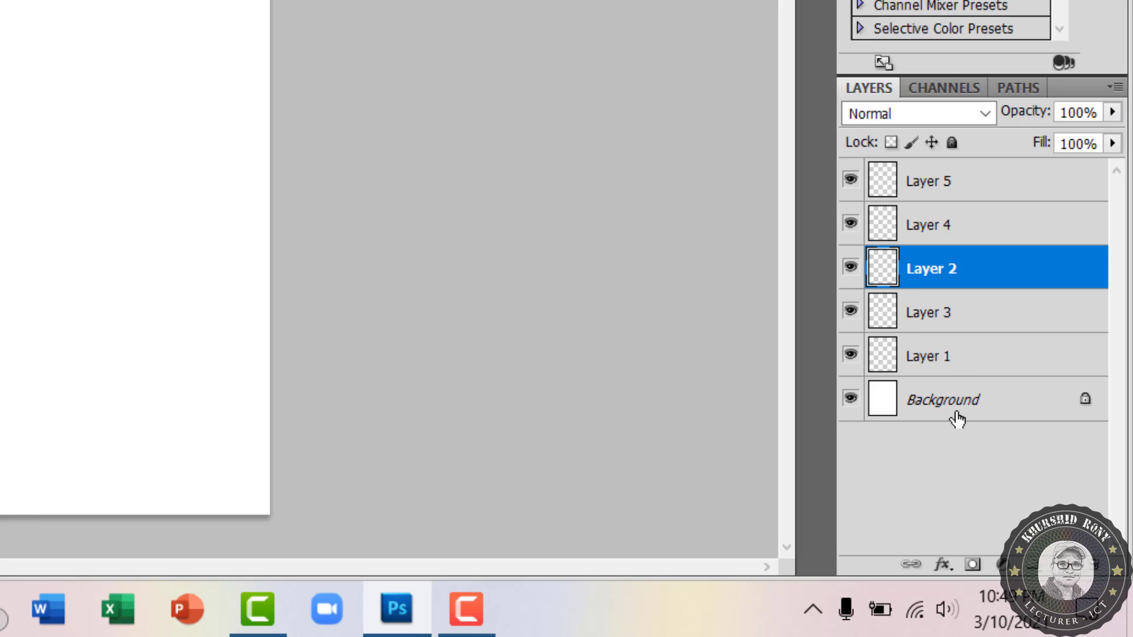
drag(956, 417, 944, 184)
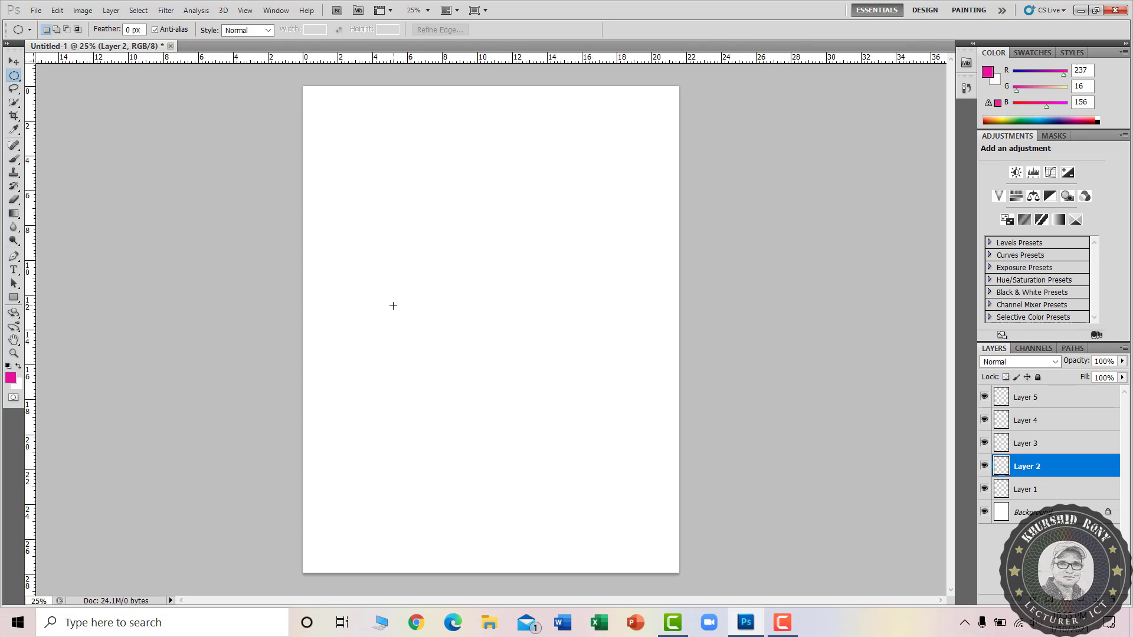
- On the Background layer, draw a nearly circular Elliptical Marquee selection about 8.5 cm wide slightly above the page's centre
click(1018, 513)
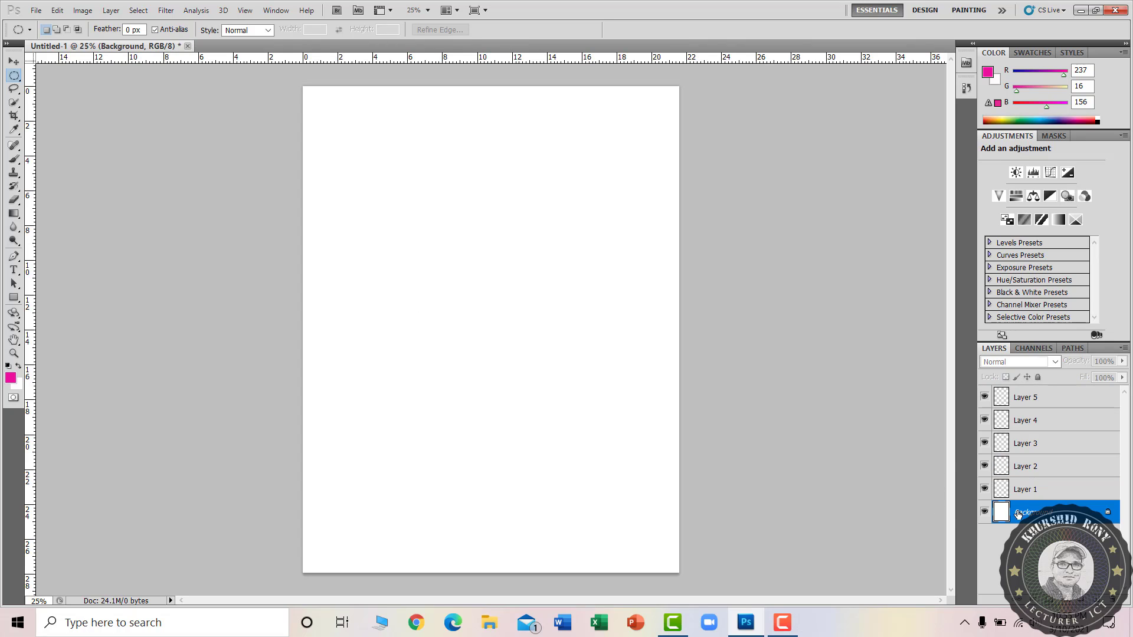
right_click(18, 79)
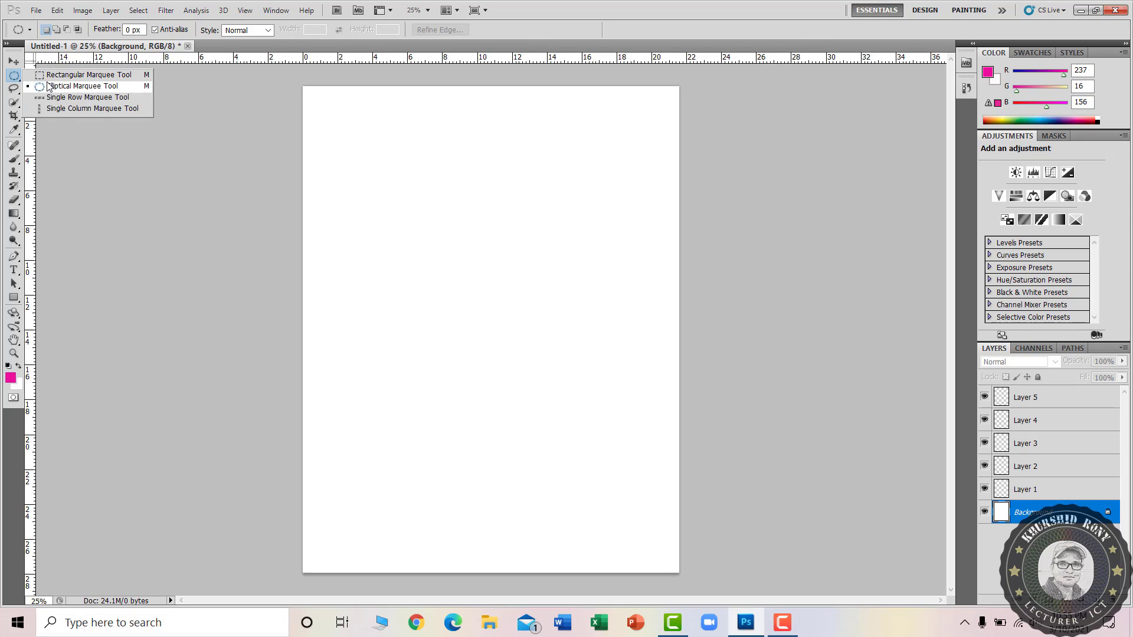
click(50, 87)
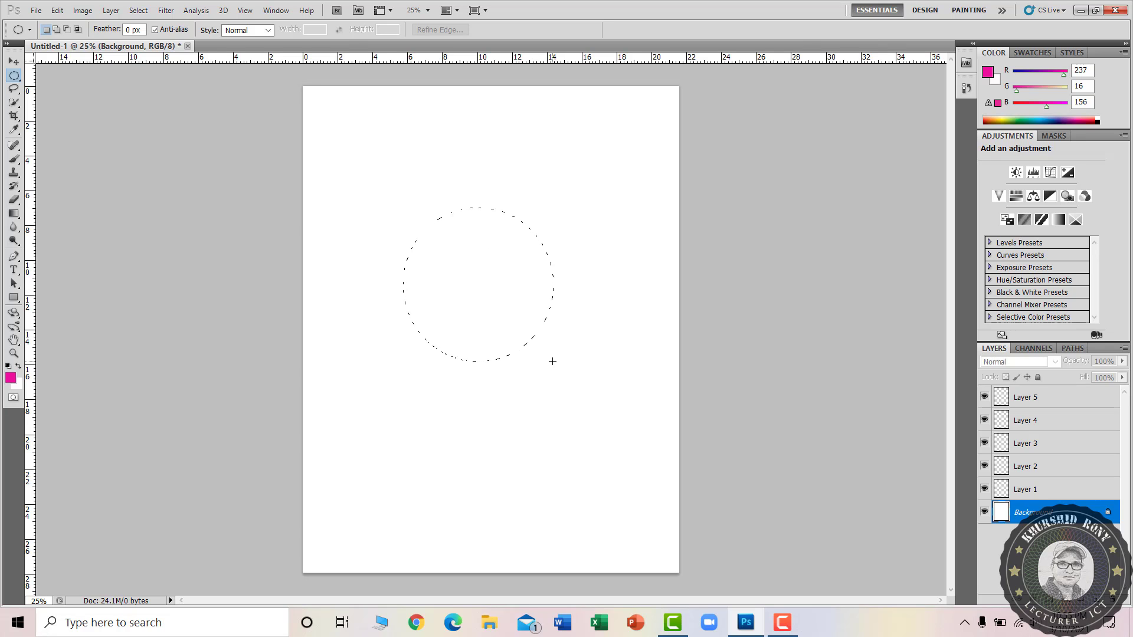
drag(552, 361, 552, 361)
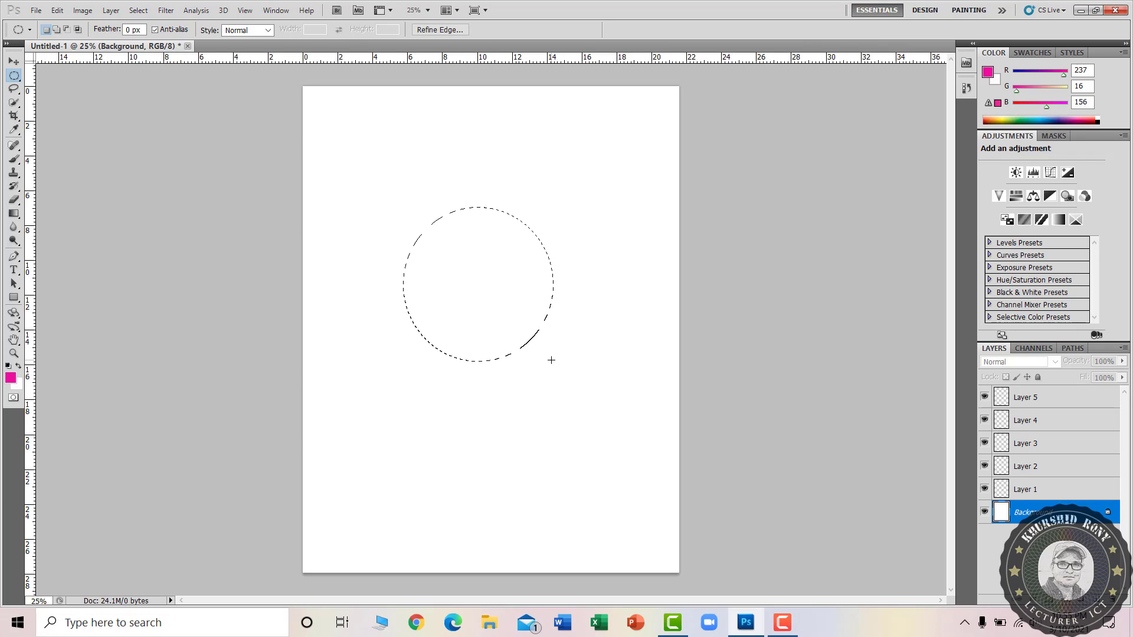
- Fill the circular selection on the Background layer with crimson da0a5d at 100% opacity and deselect it
click(61, 15)
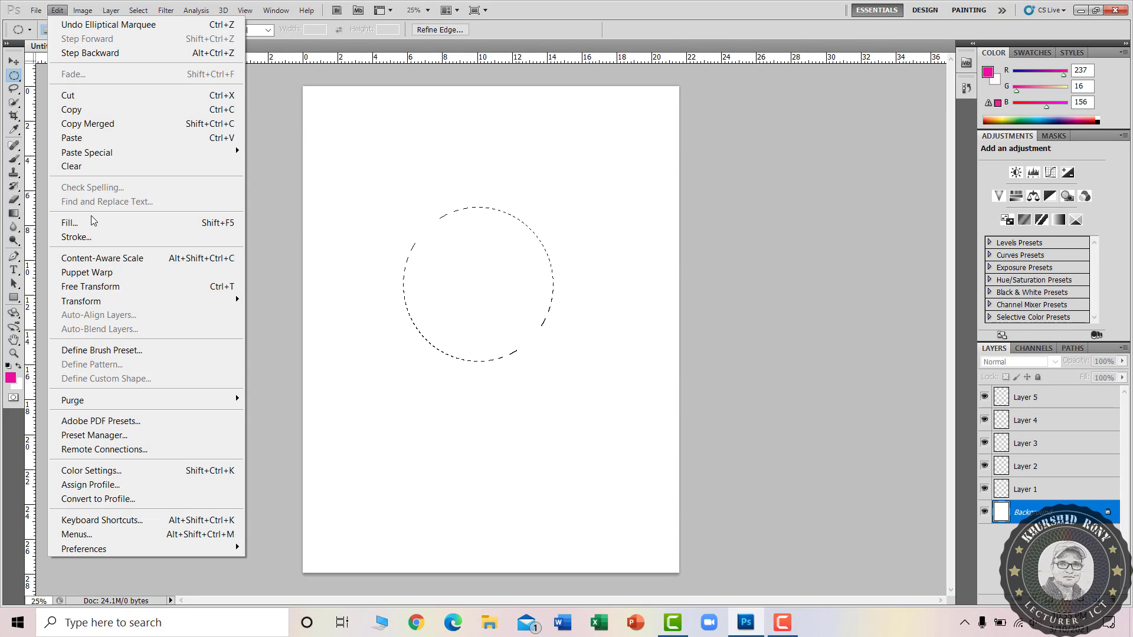
click(92, 222)
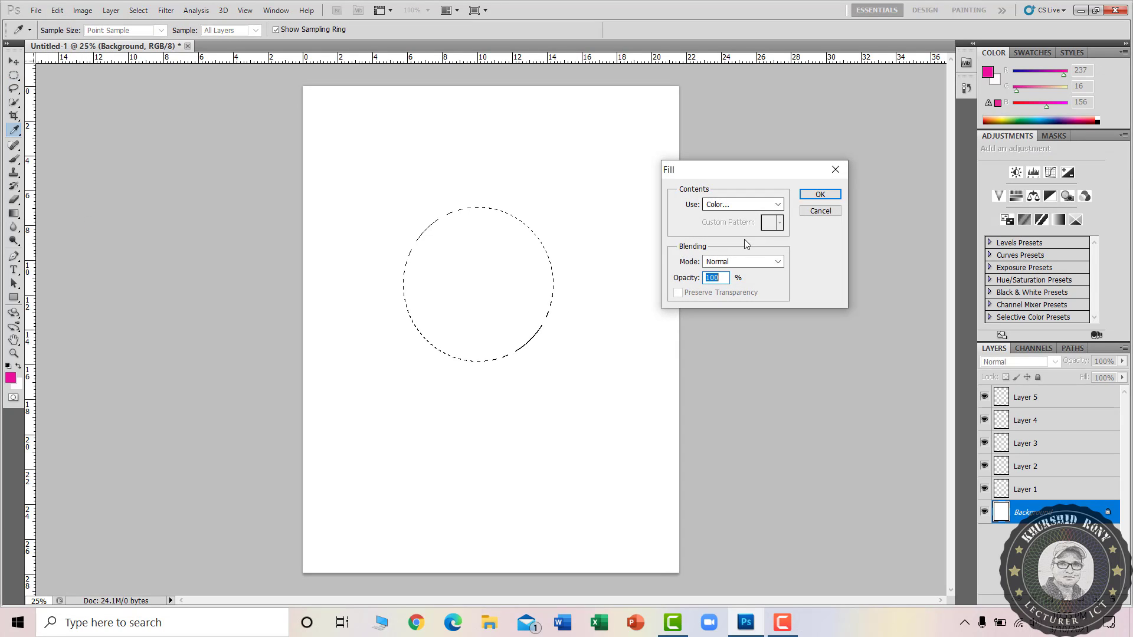
click(738, 204)
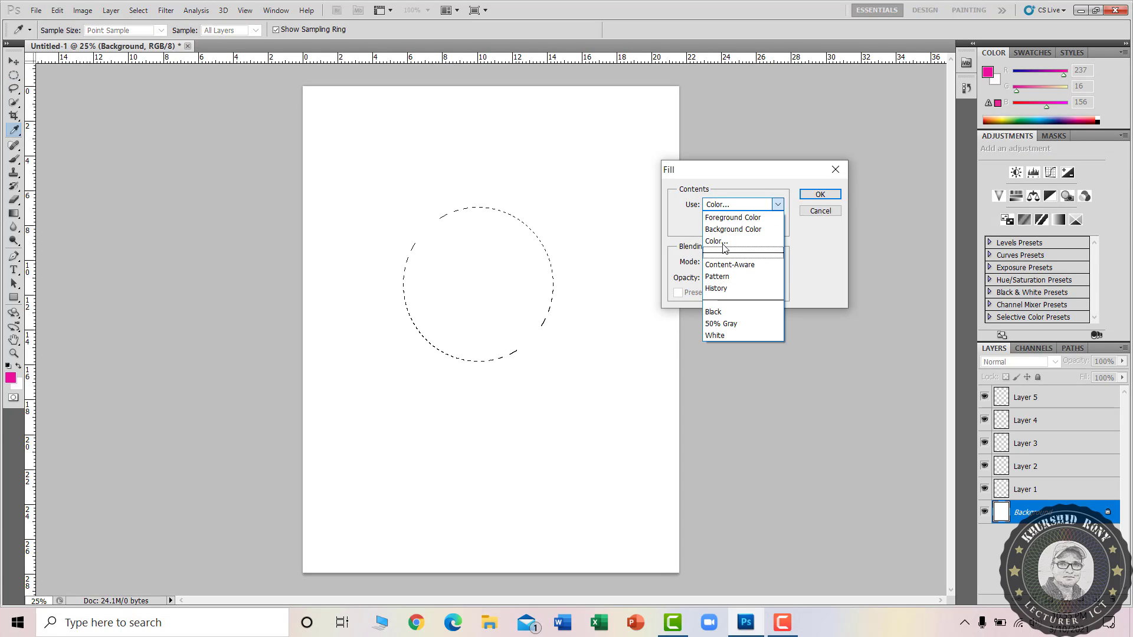
click(725, 242)
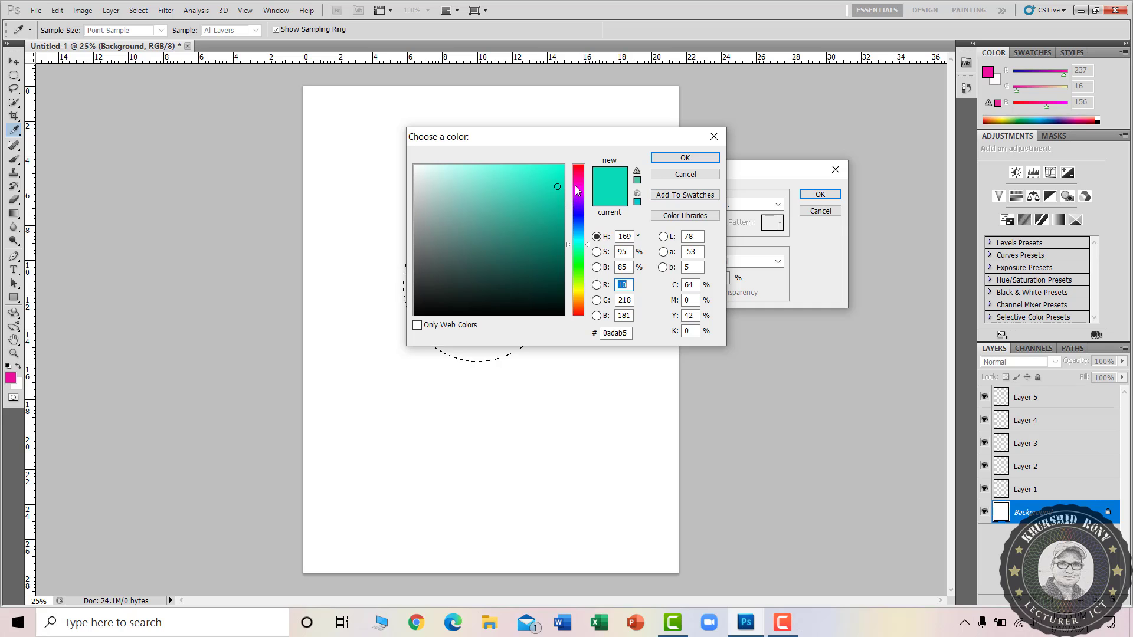
click(577, 175)
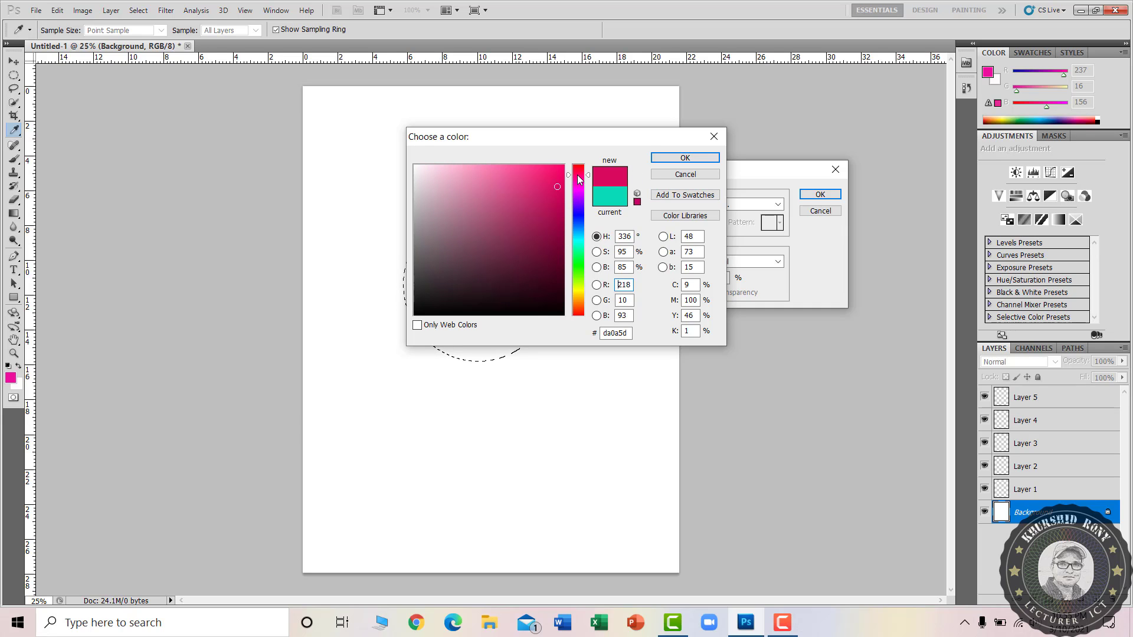
click(684, 158)
click(821, 193)
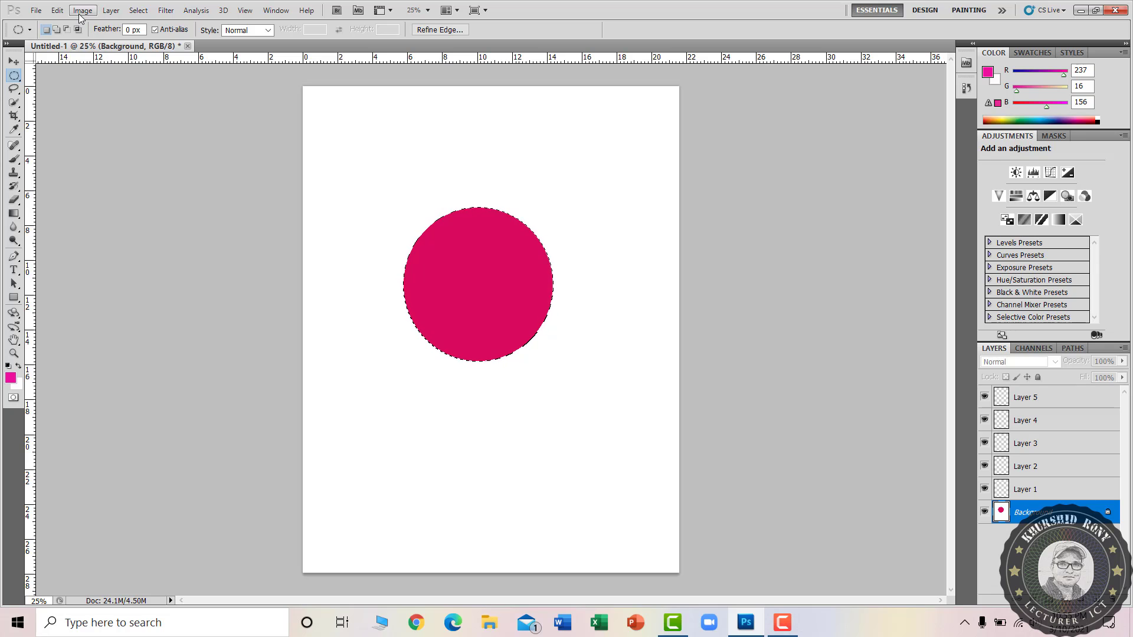
click(138, 10)
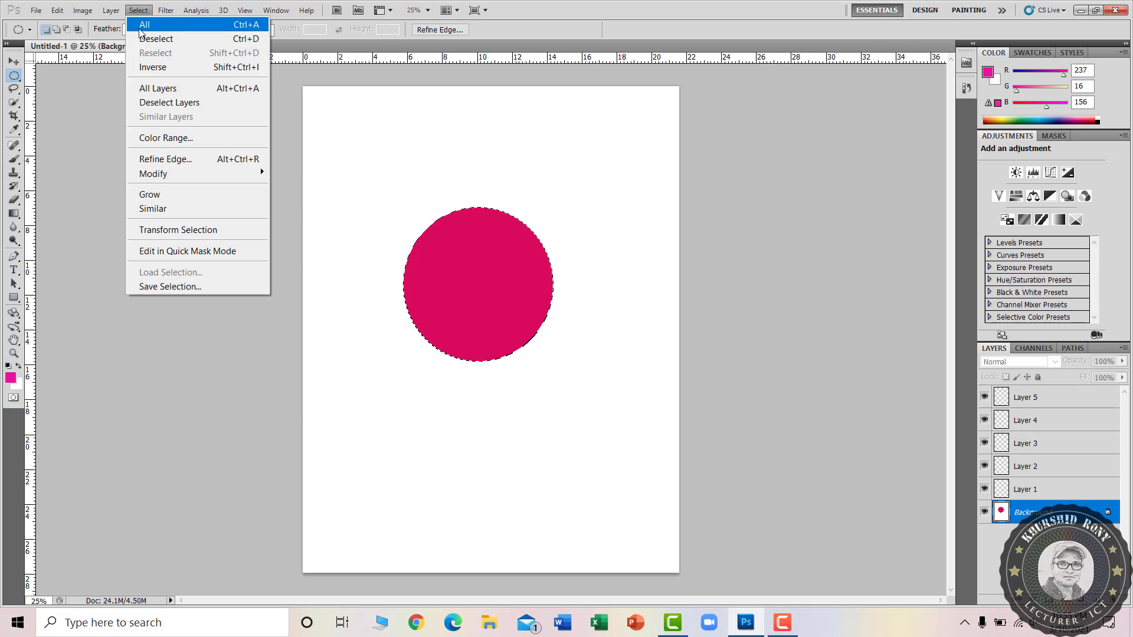
click(142, 39)
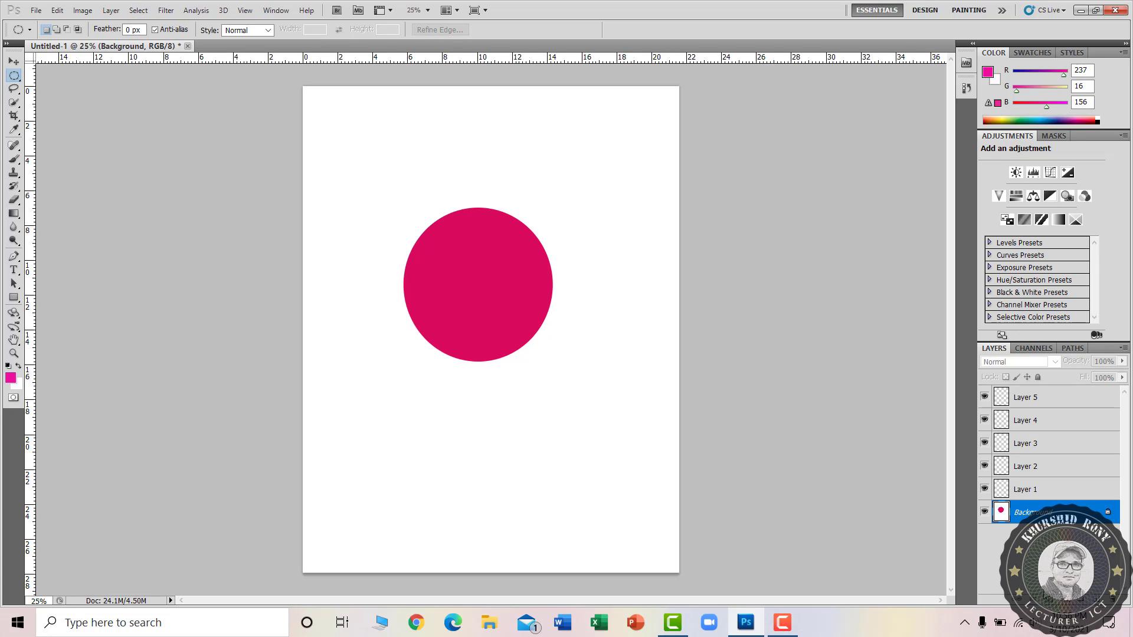
- On Layer 1, draw an Elliptical Marquee selection about 6.5 cm wide overlapping the top of the crimson circle
click(1038, 498)
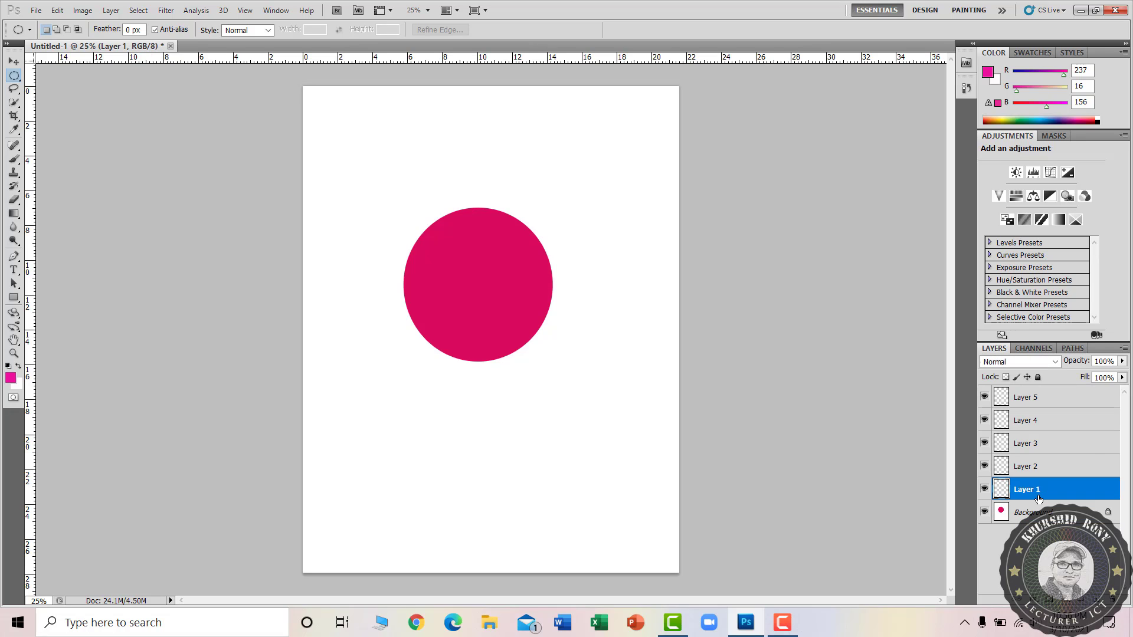
right_click(16, 78)
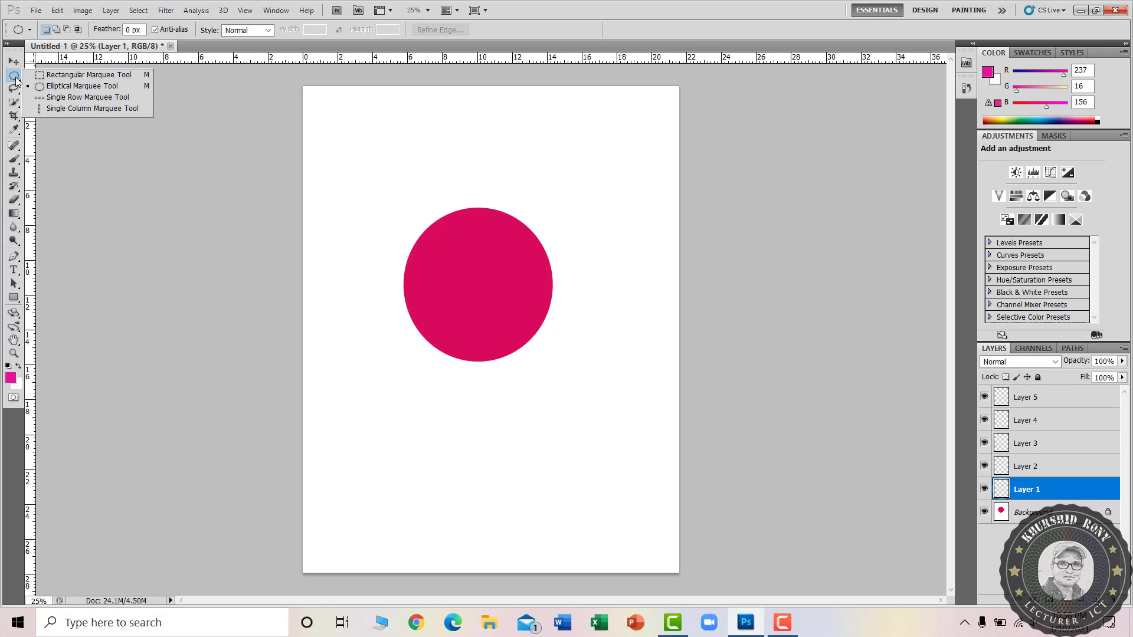
click(54, 88)
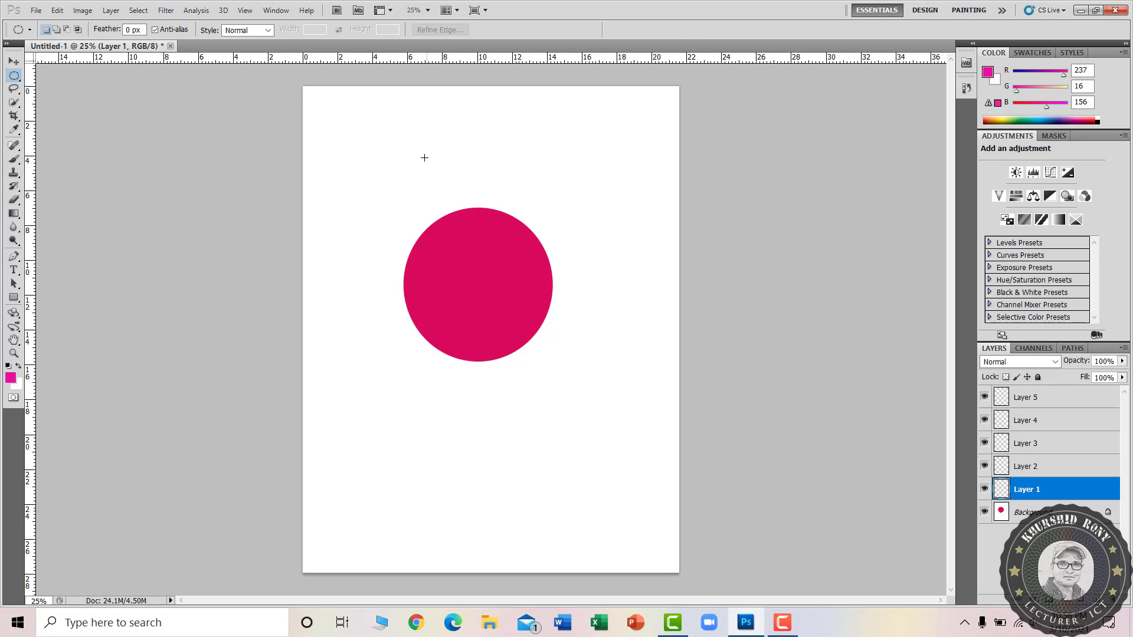
drag(490, 238, 528, 252)
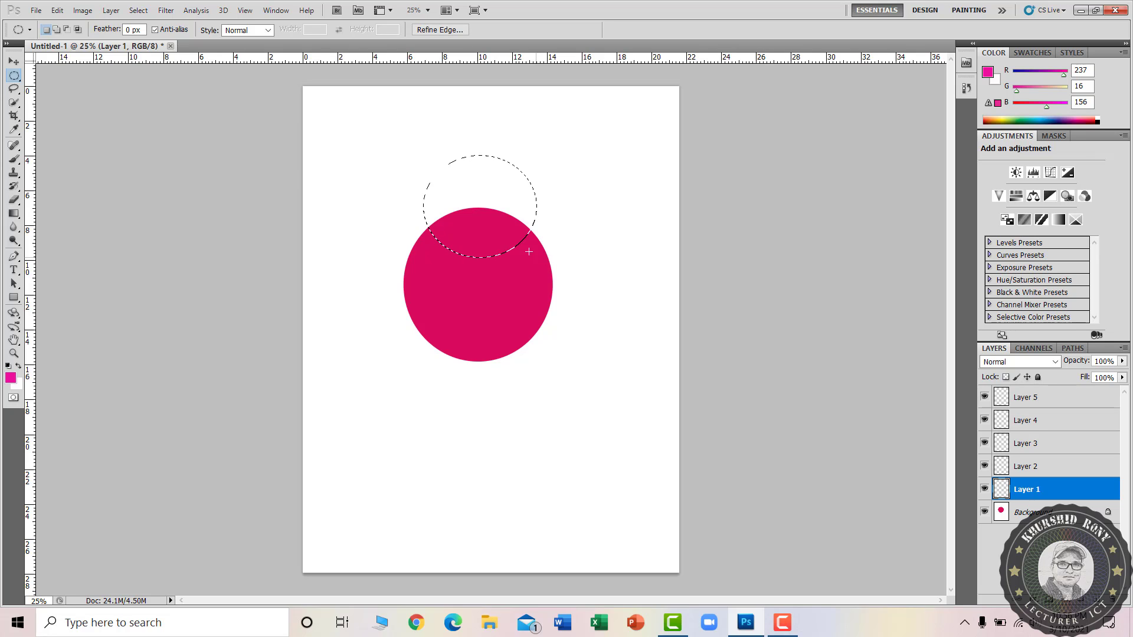
- Fill the elliptical selection on Layer 1 with blue 0a31da at 100% opacity and deselect it
click(57, 11)
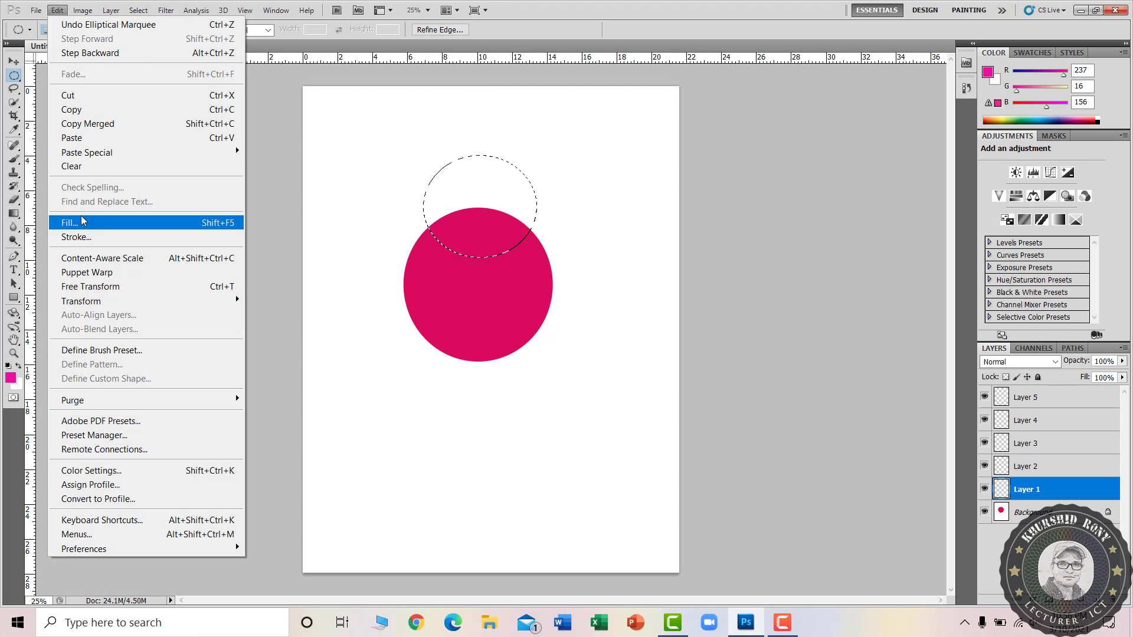
click(222, 224)
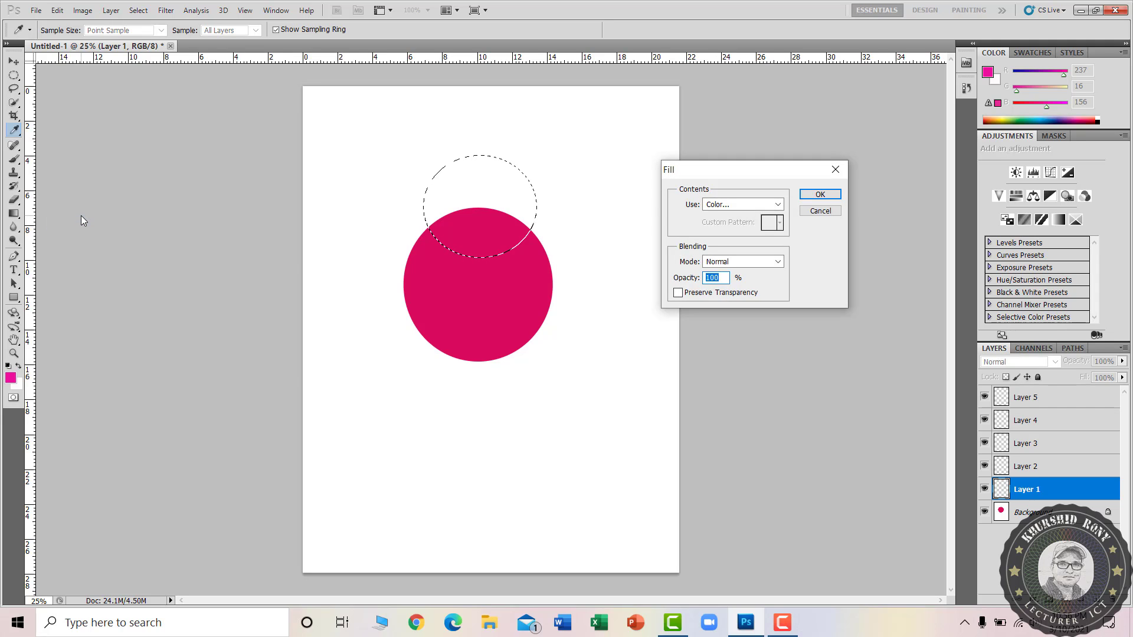
click(718, 206)
click(725, 242)
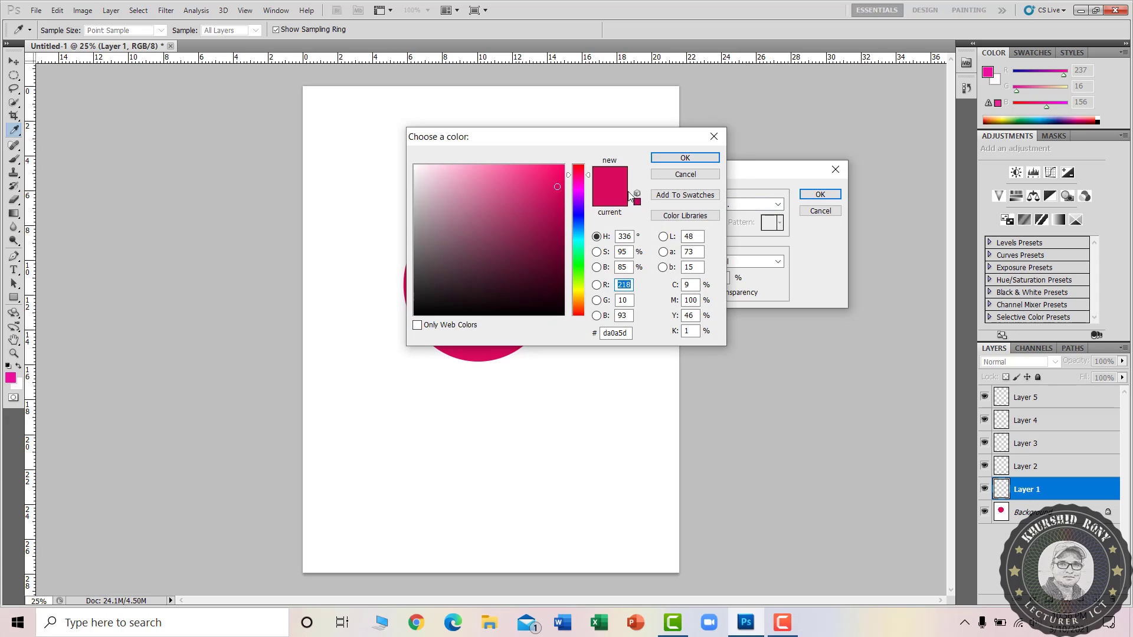
click(579, 224)
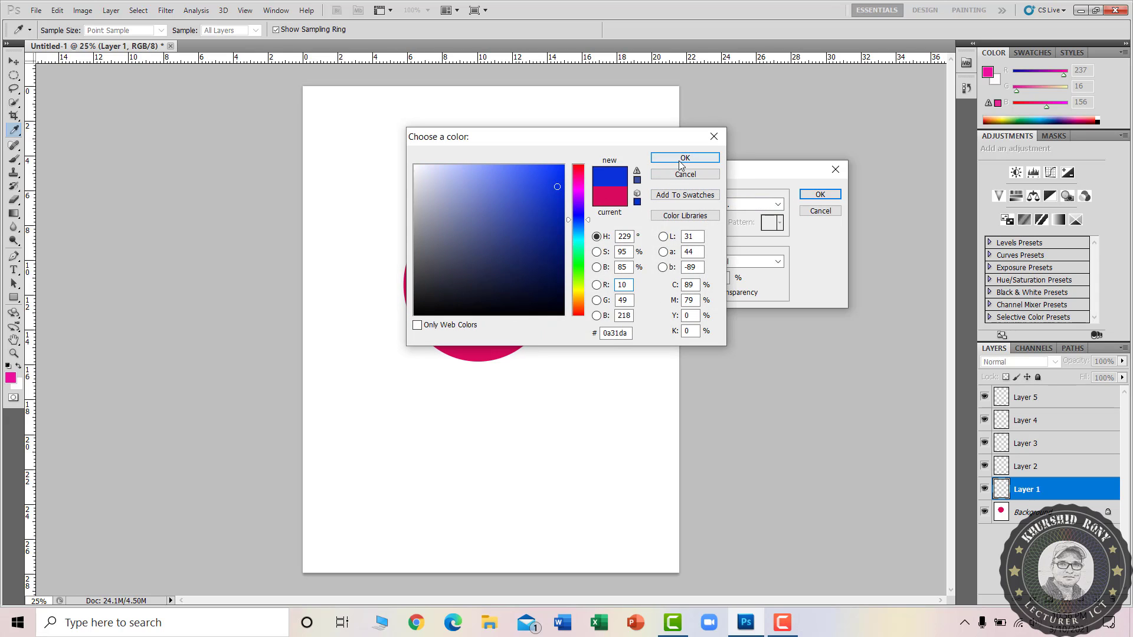
click(684, 158)
click(818, 194)
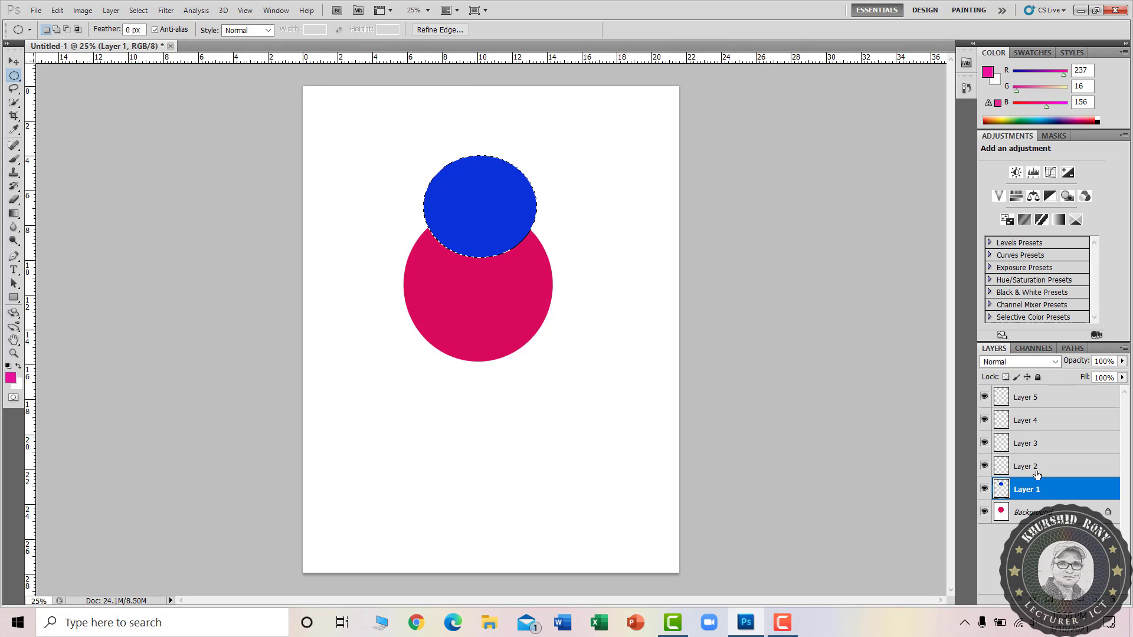
click(135, 11)
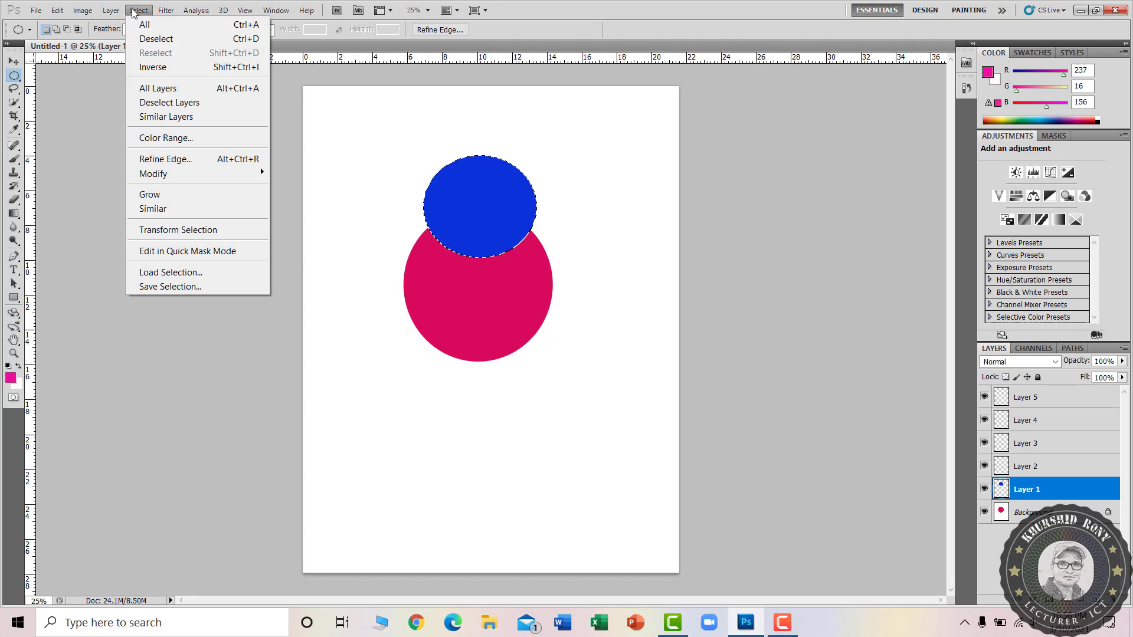
click(152, 35)
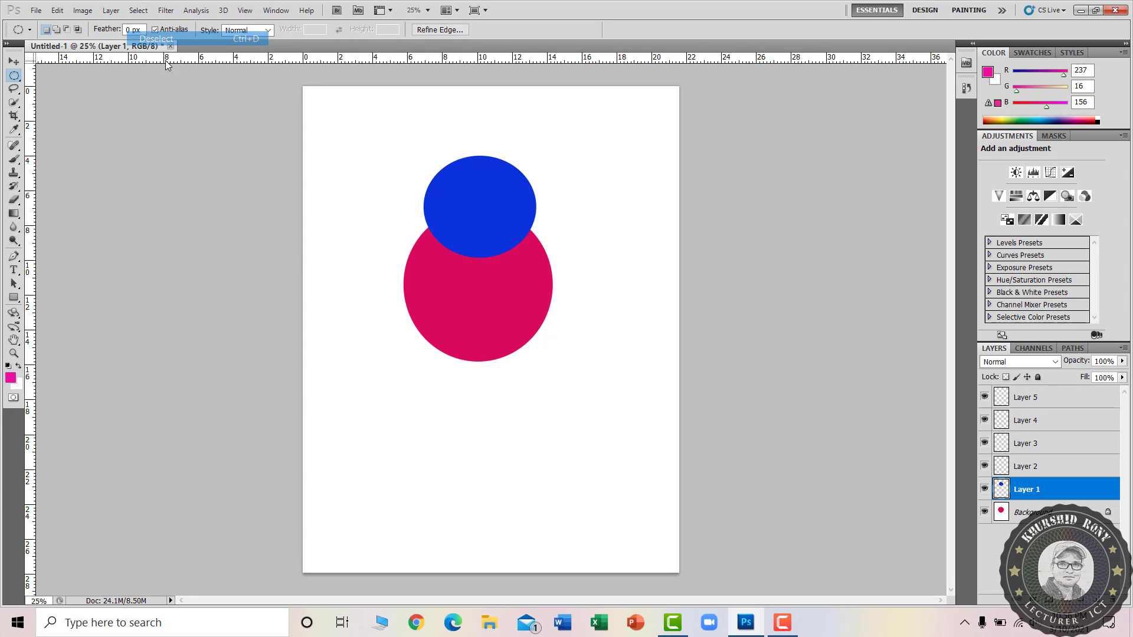
- On Layer 2, draw a circular Elliptical Marquee selection about 6 cm wide overlapping the right sides of the blue and crimson circles
click(1031, 467)
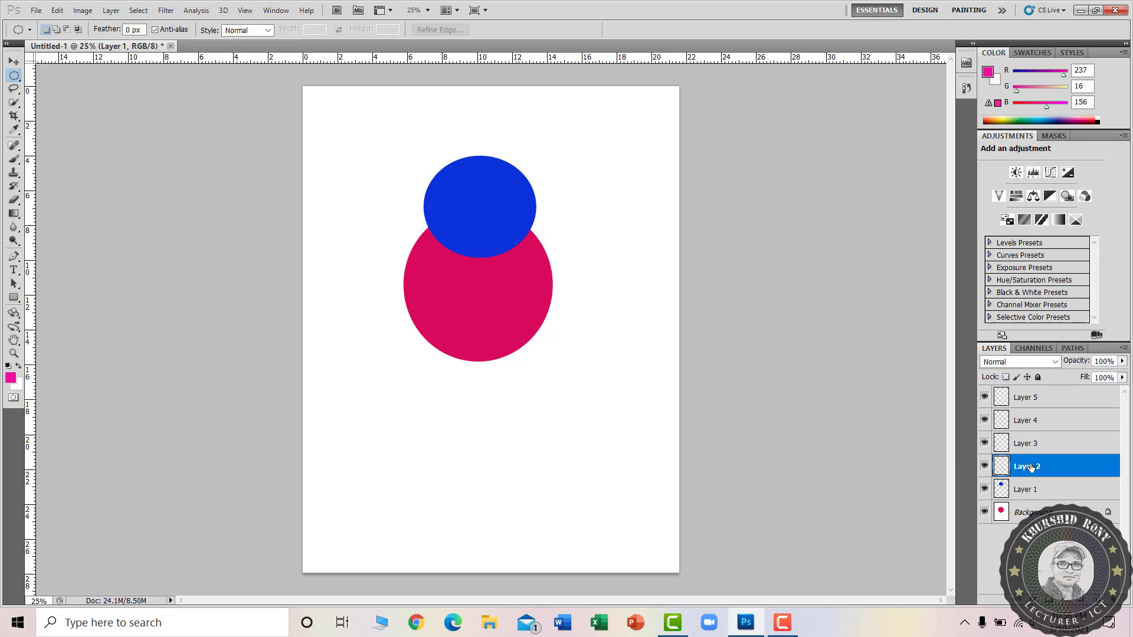
right_click(14, 75)
click(68, 92)
drag(607, 286, 500, 178)
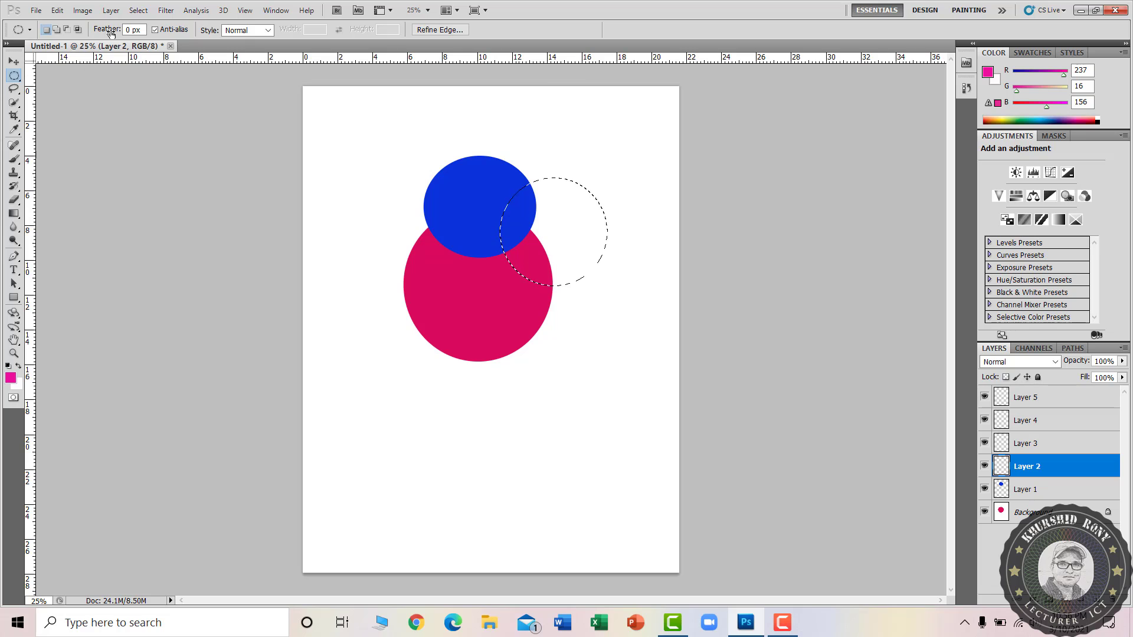
- Fill the circular selection on Layer 2 with cyan 0ad3da at 100% opacity and deselect it
click(58, 10)
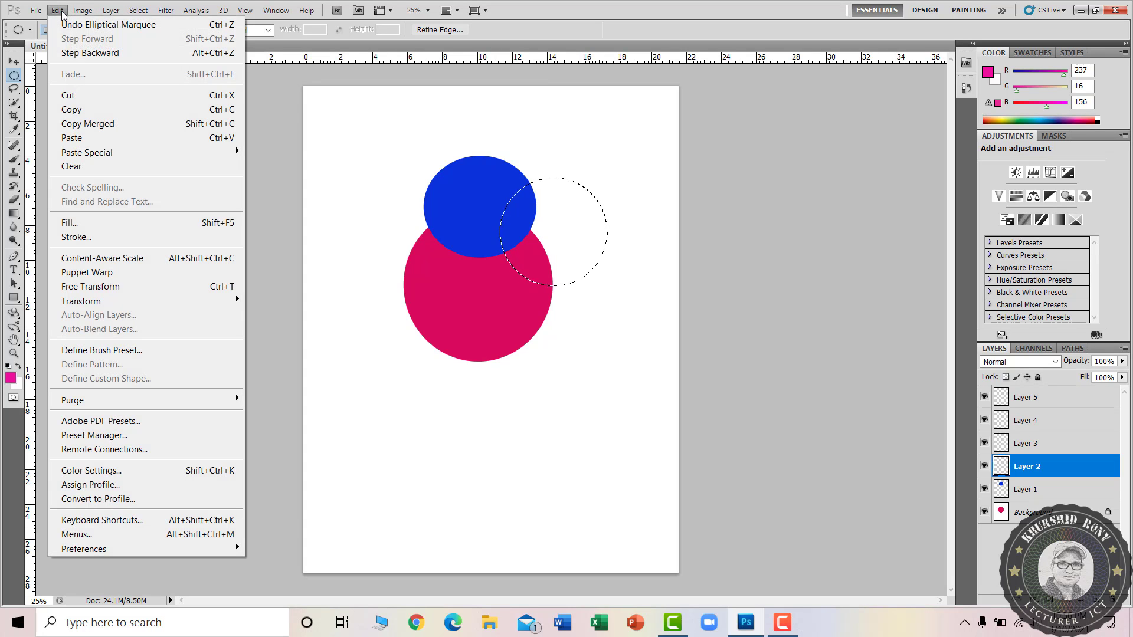
click(86, 223)
click(738, 206)
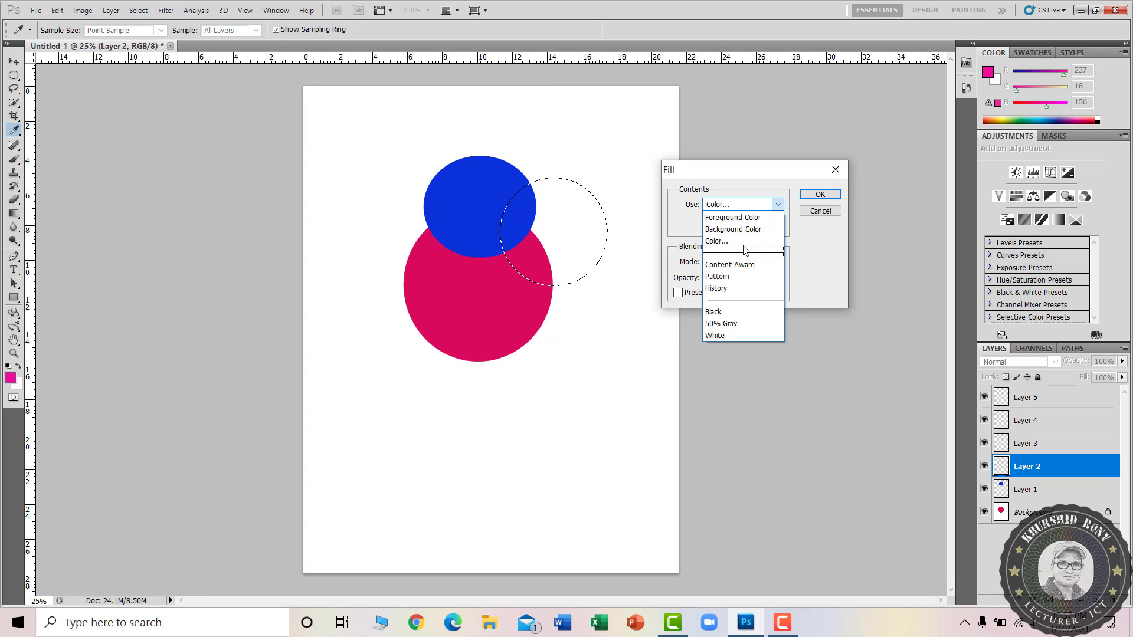
click(732, 241)
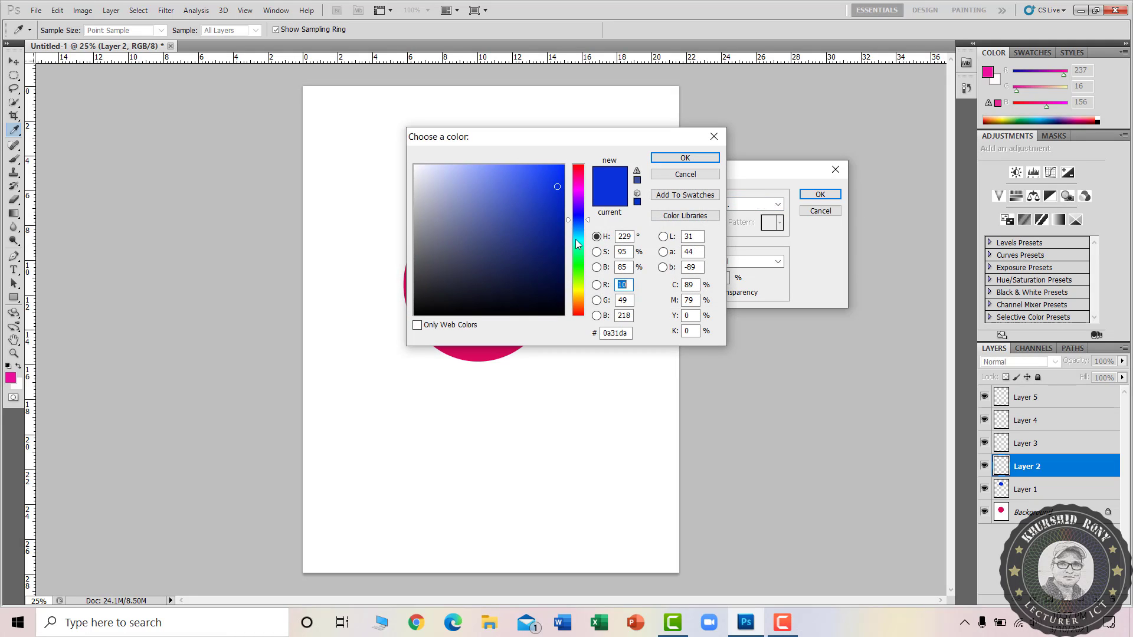
click(578, 243)
click(685, 158)
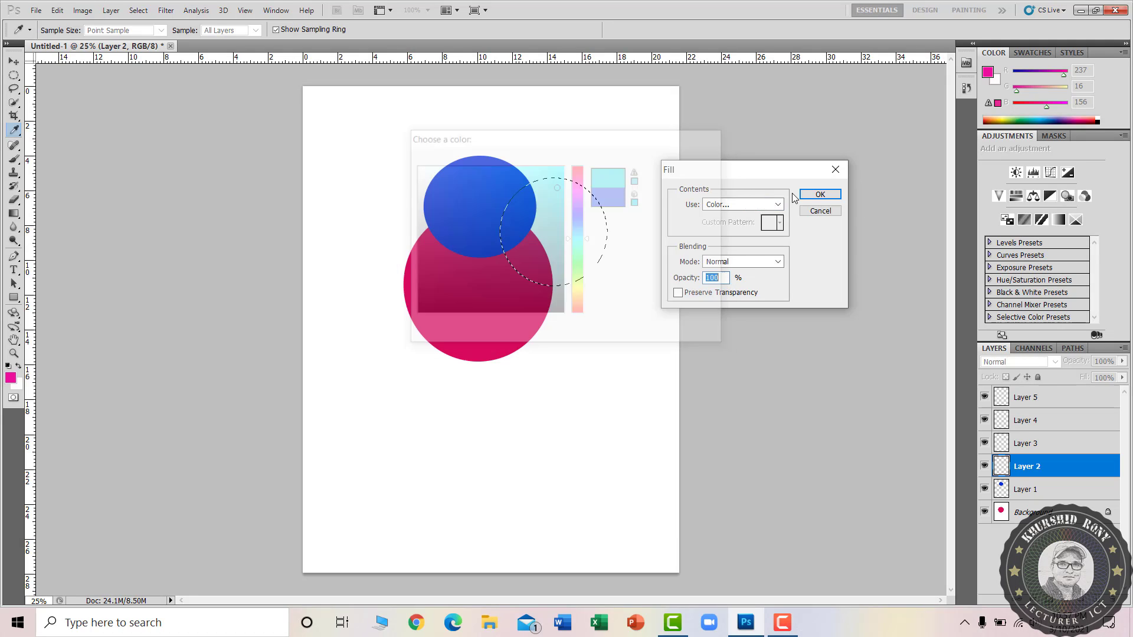
click(820, 194)
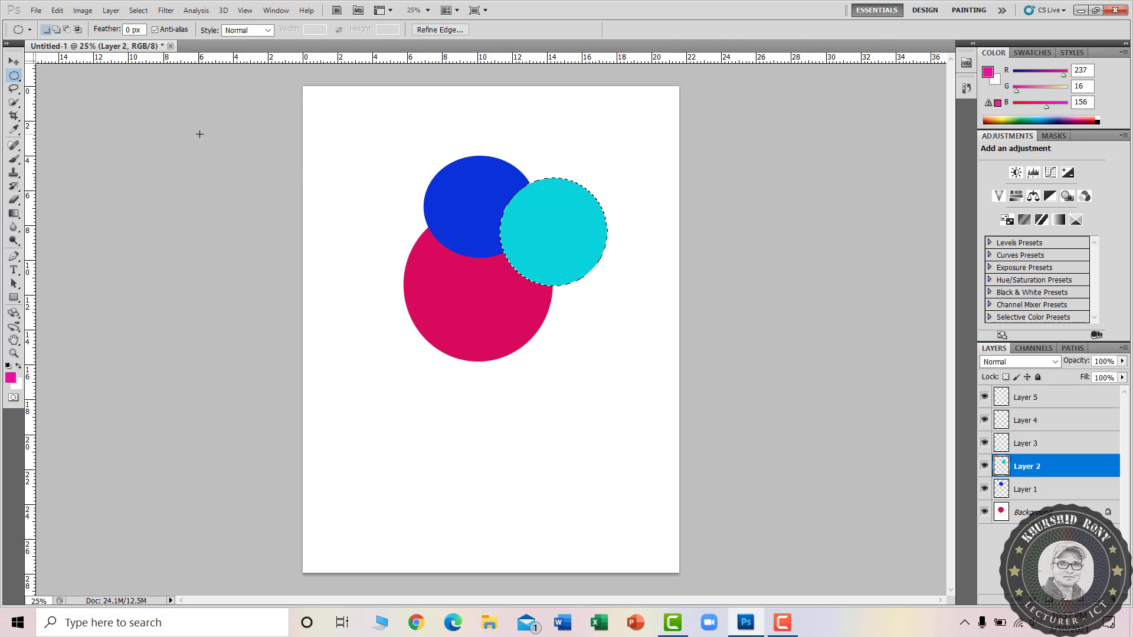
key(ctrl+d)
- On Layer 3, add a filled green 0fda0a ellipse about 6 cm wide overlapping the left sides of the blue and crimson circles
click(1058, 442)
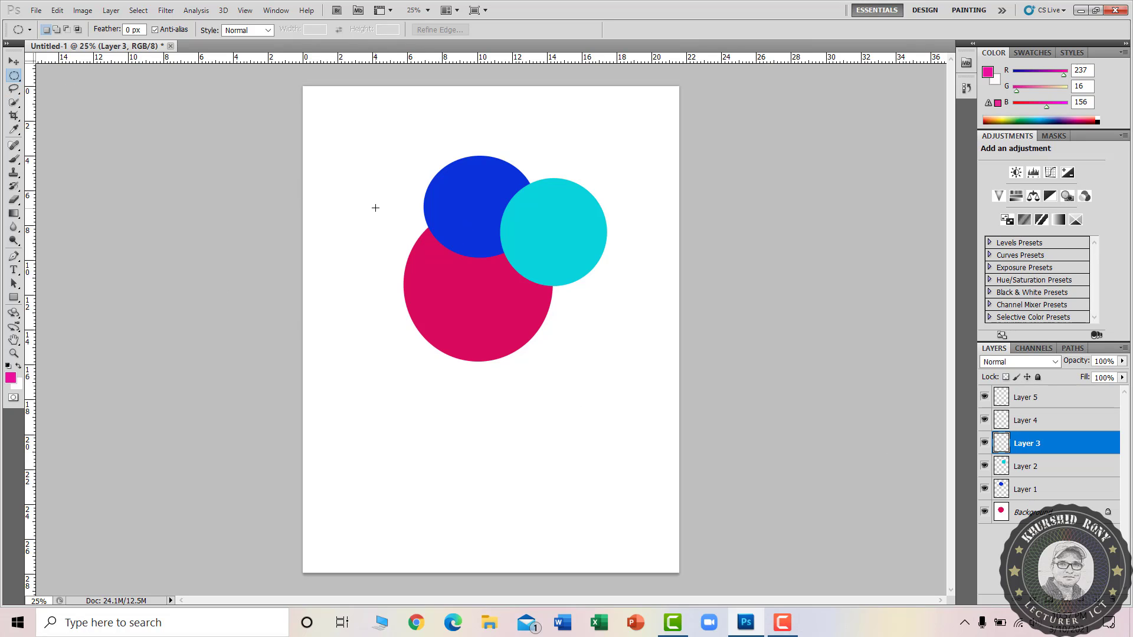
drag(452, 254, 471, 294)
click(58, 10)
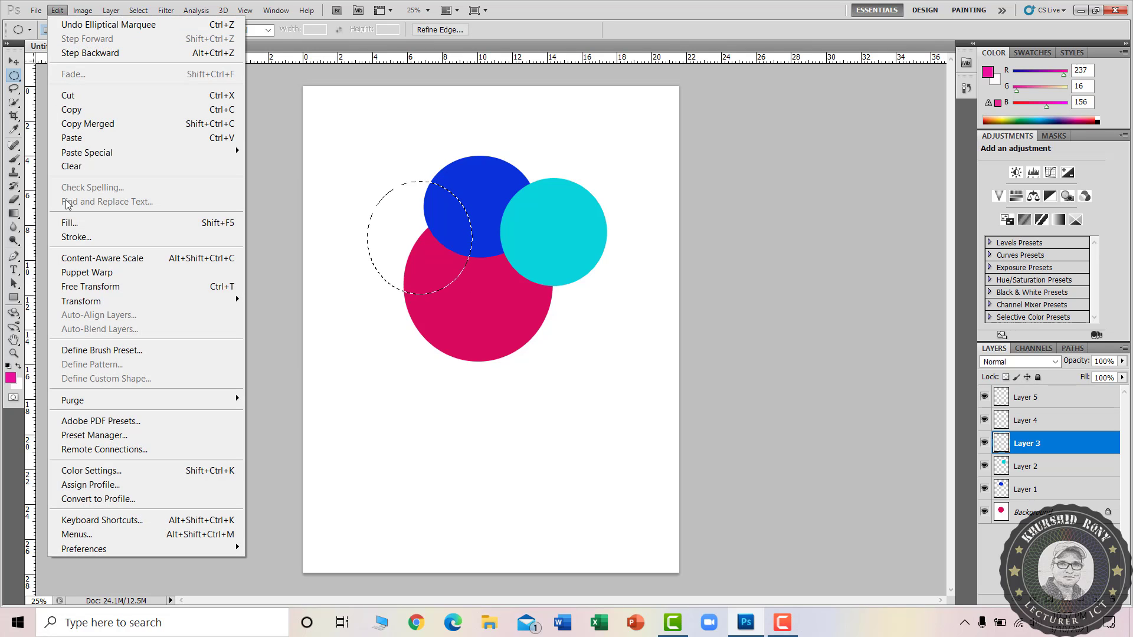
click(67, 223)
click(742, 204)
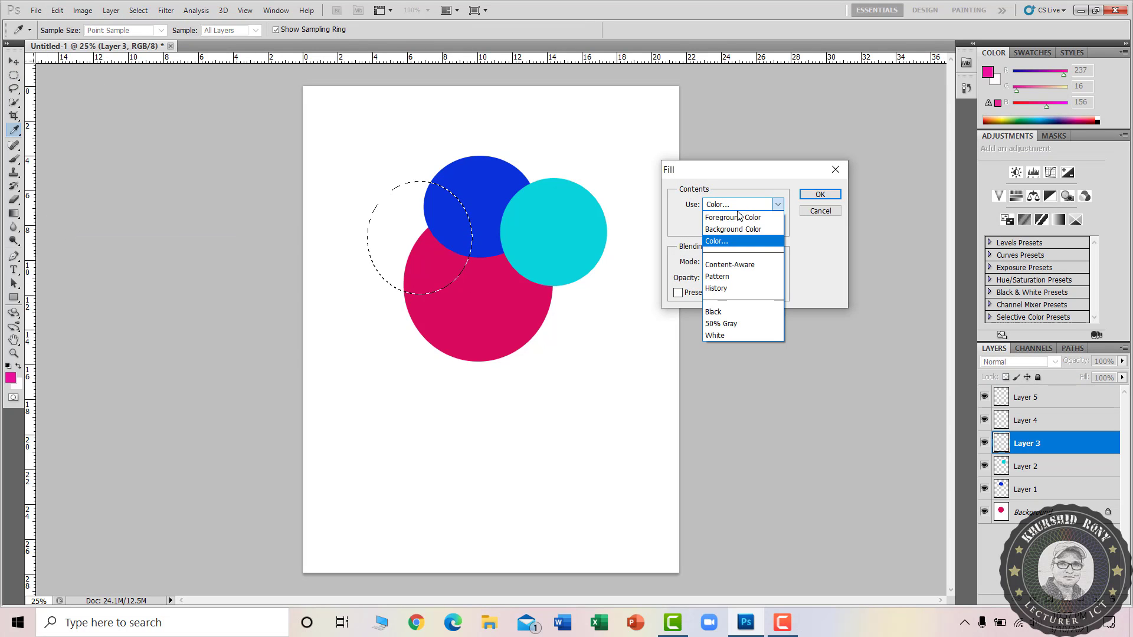
click(730, 242)
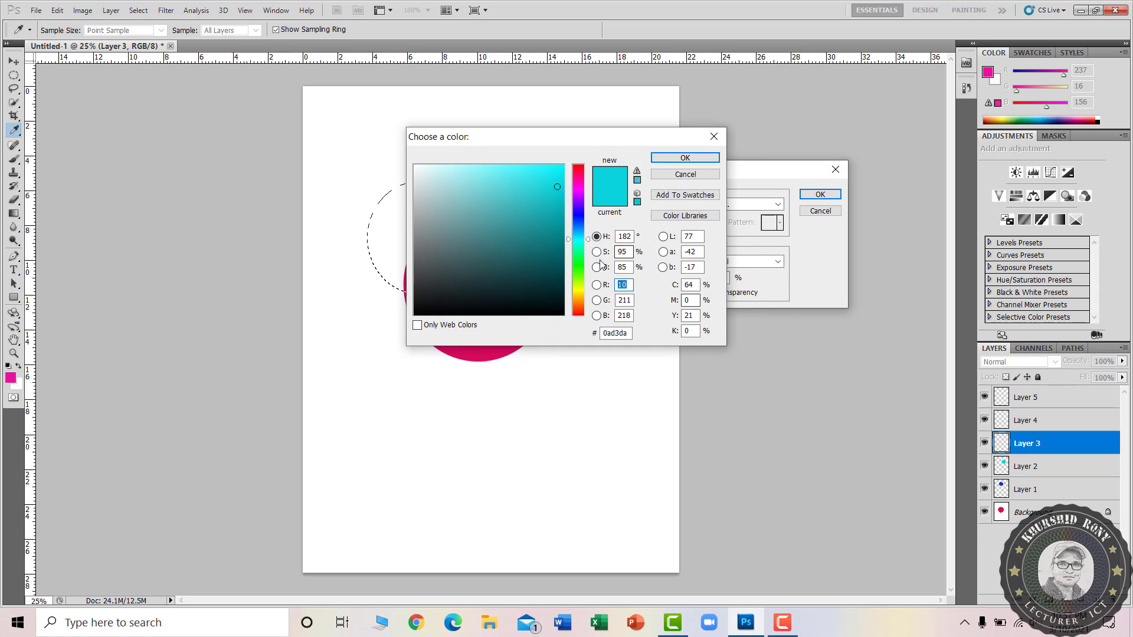
click(579, 267)
click(684, 157)
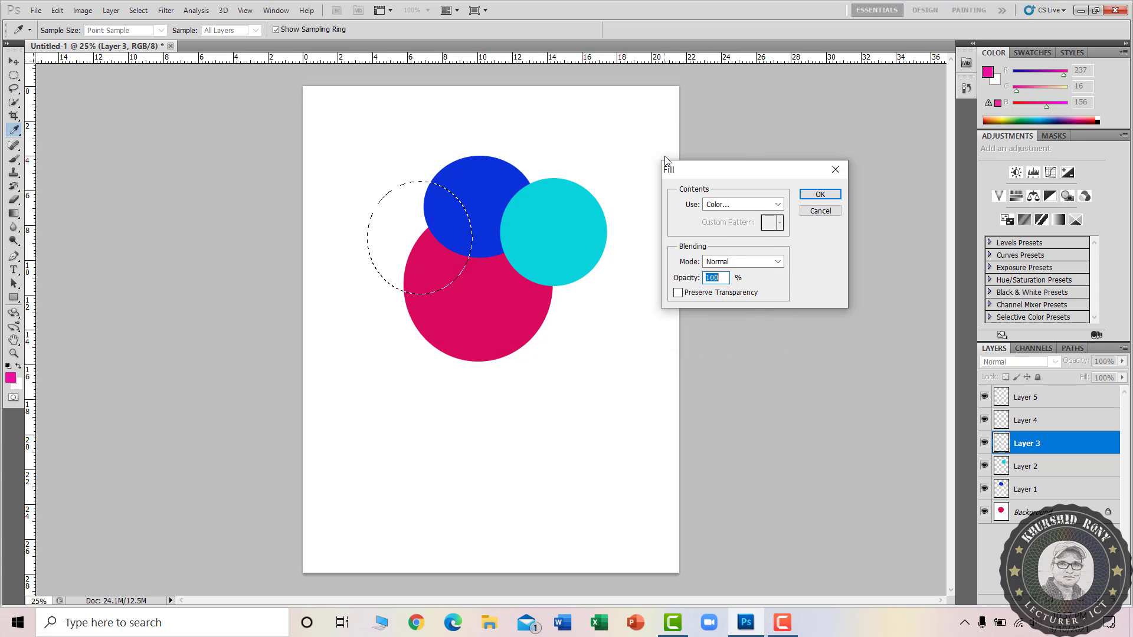
click(821, 194)
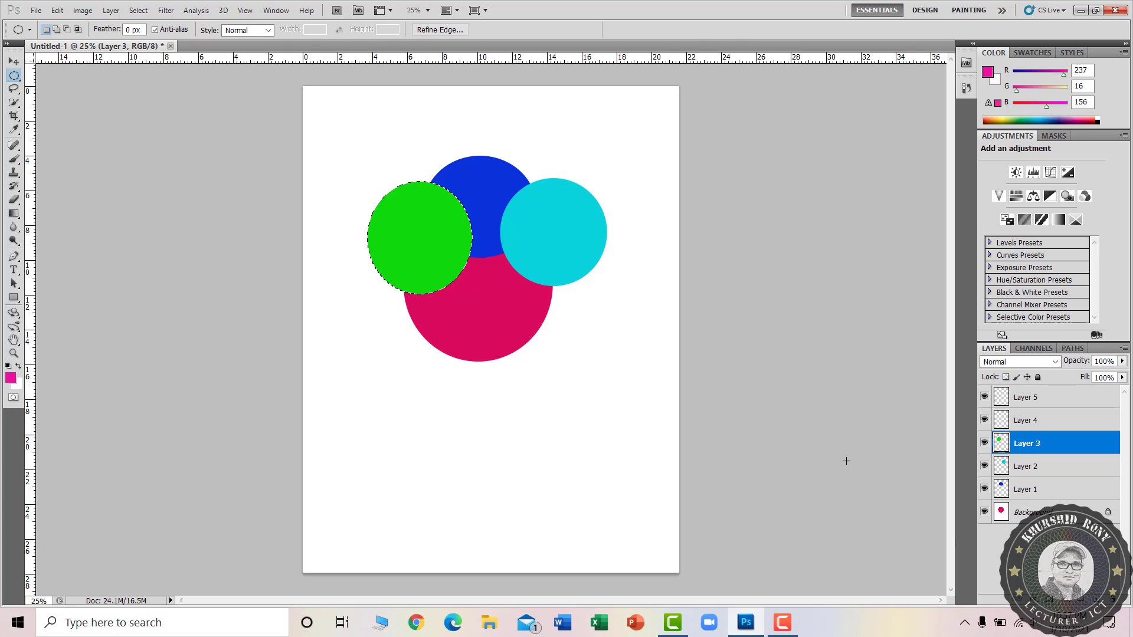
key(ctrl+d)
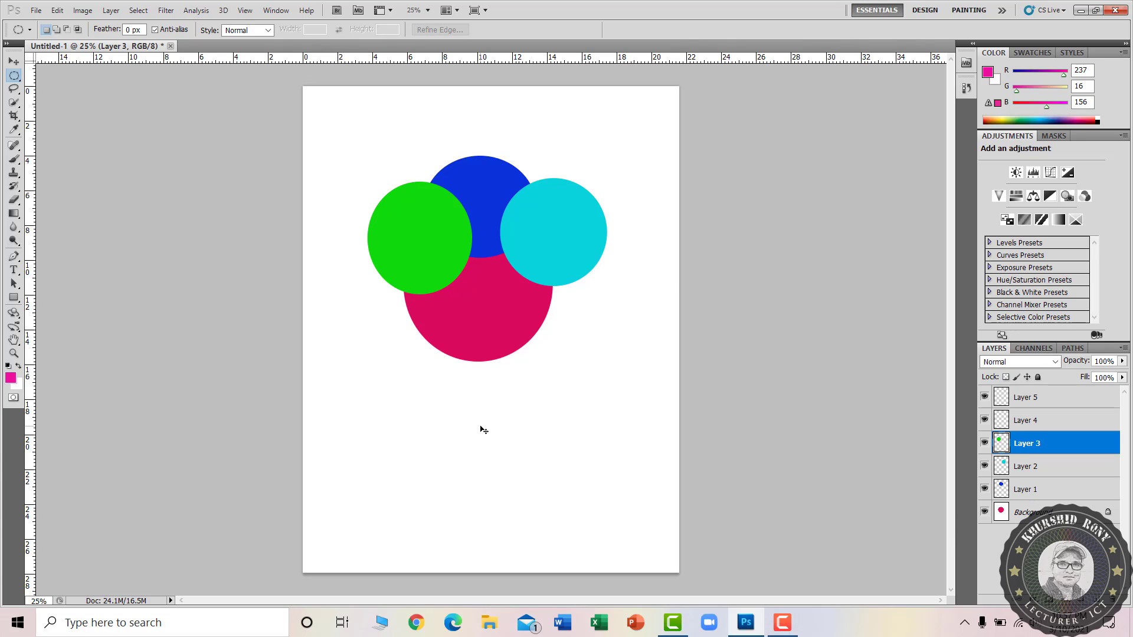
- On Layer 4, draw a circular Elliptical Marquee selection about 6.7 cm wide over the crimson circle's lower left and start a Fill
click(1056, 430)
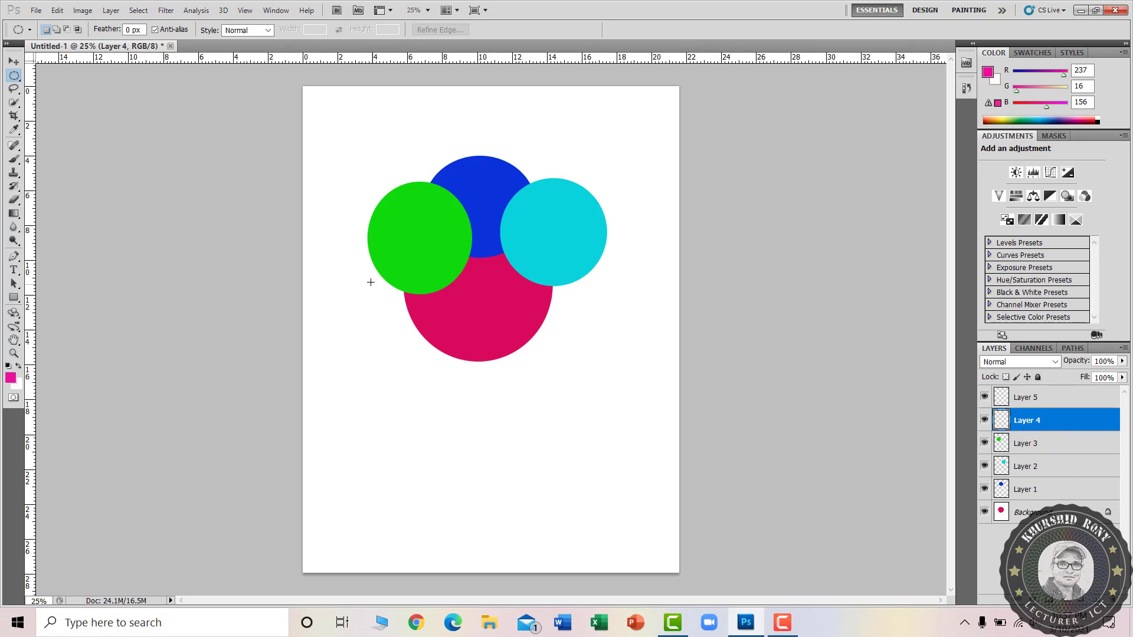
drag(465, 347, 483, 392)
click(58, 10)
click(82, 222)
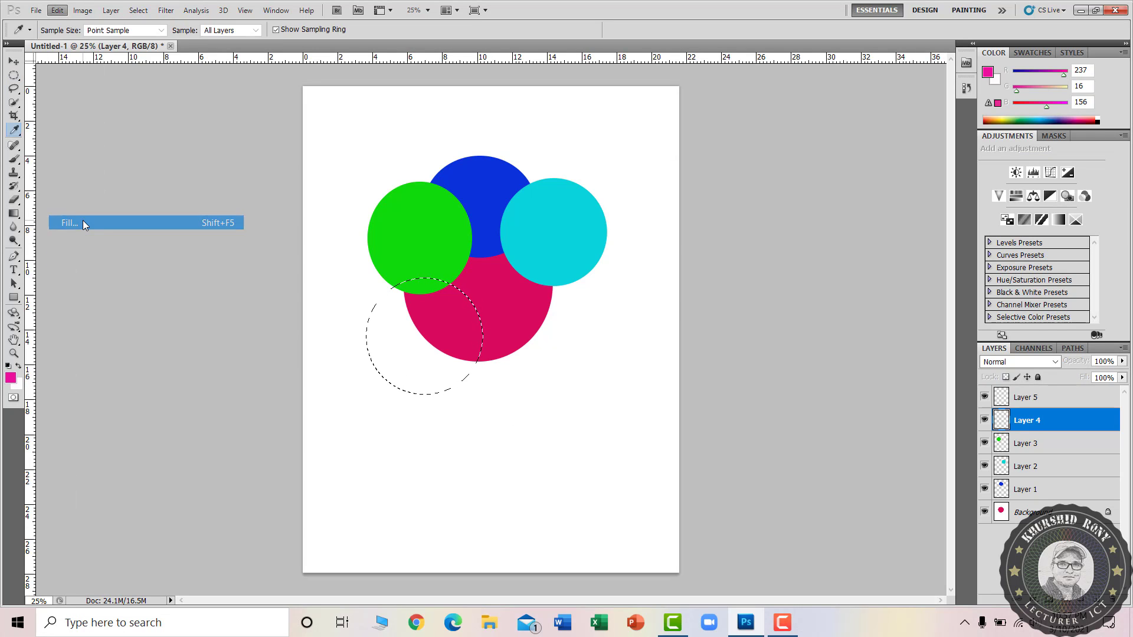
- Choose blue 0a31da as the fill colour for the Layer 4 selection
click(745, 204)
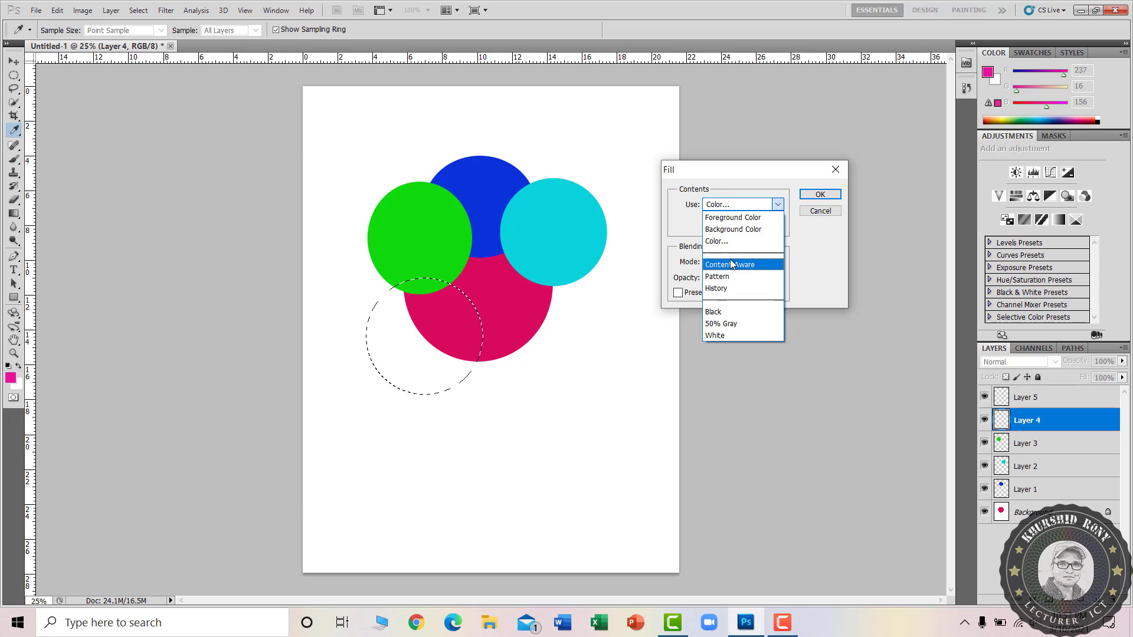
click(728, 247)
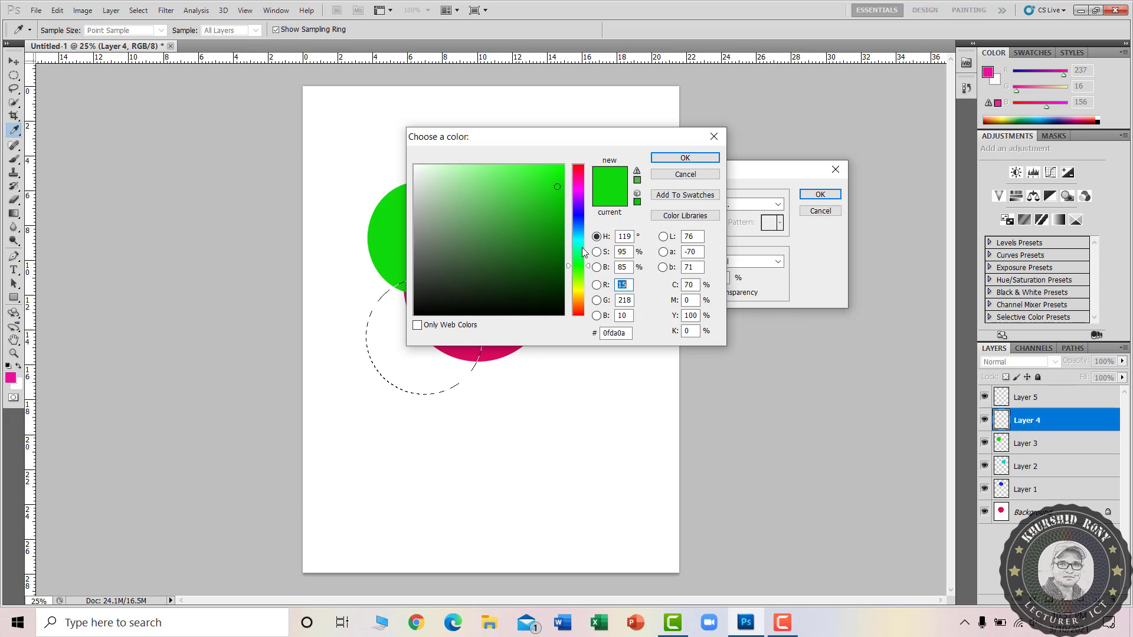
click(581, 220)
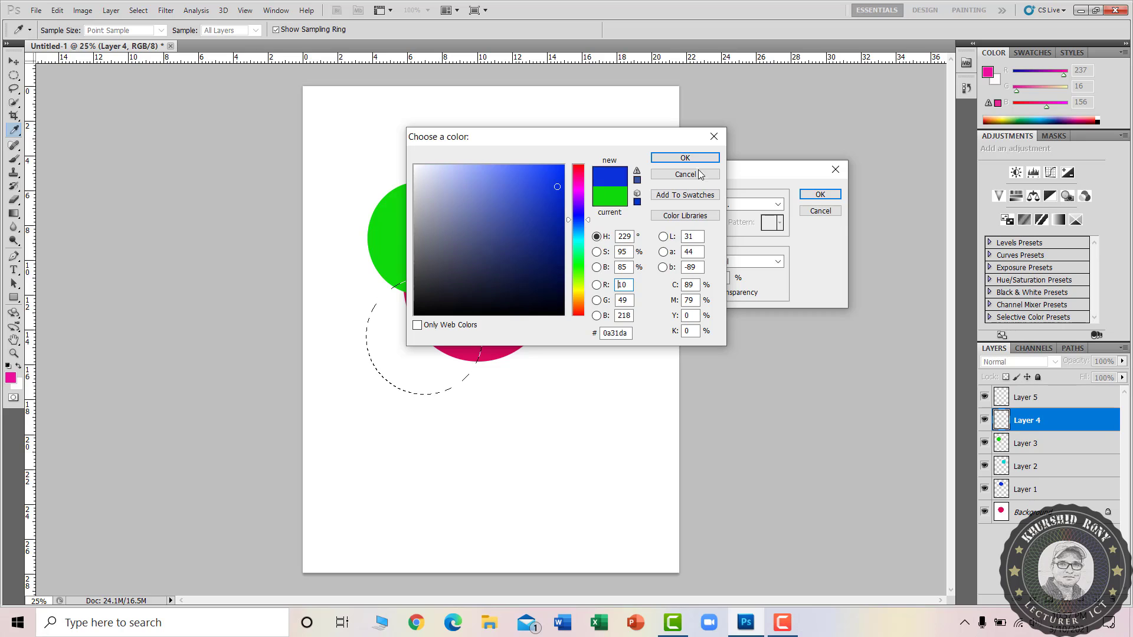
click(701, 161)
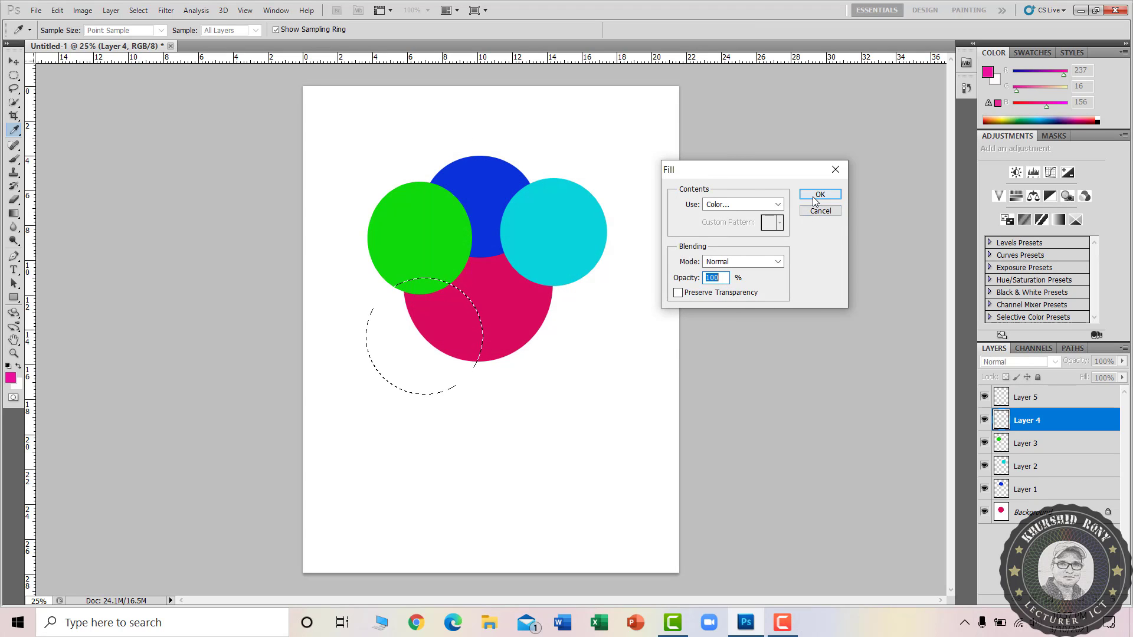
- Fill the circular selection on Layer 4 with yellow d8da0a at 100% opacity
click(758, 205)
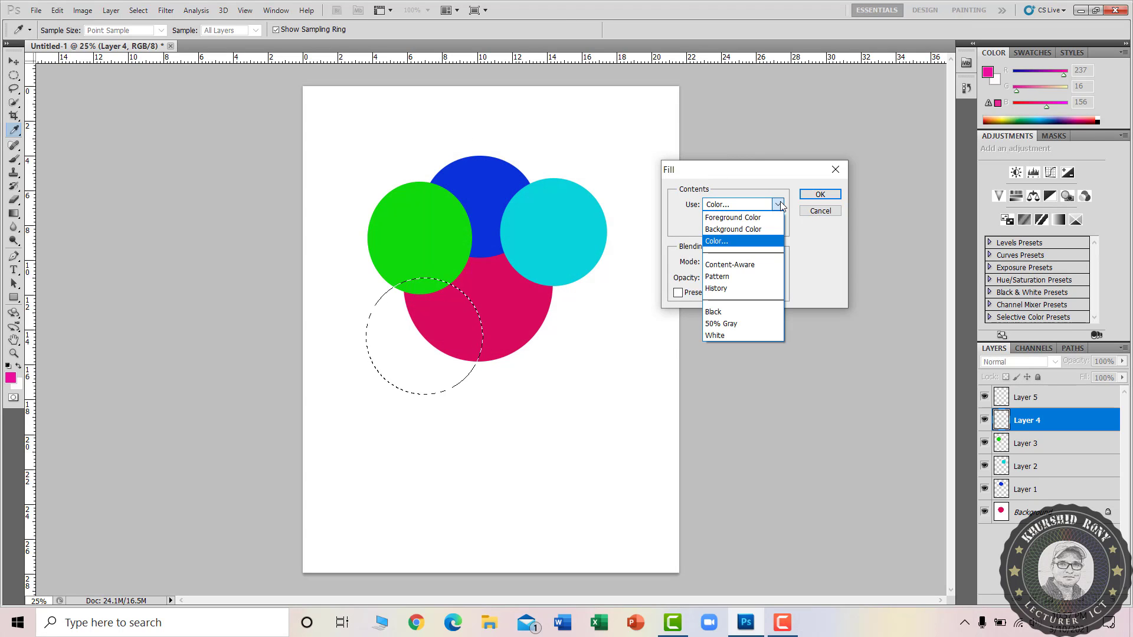
click(717, 241)
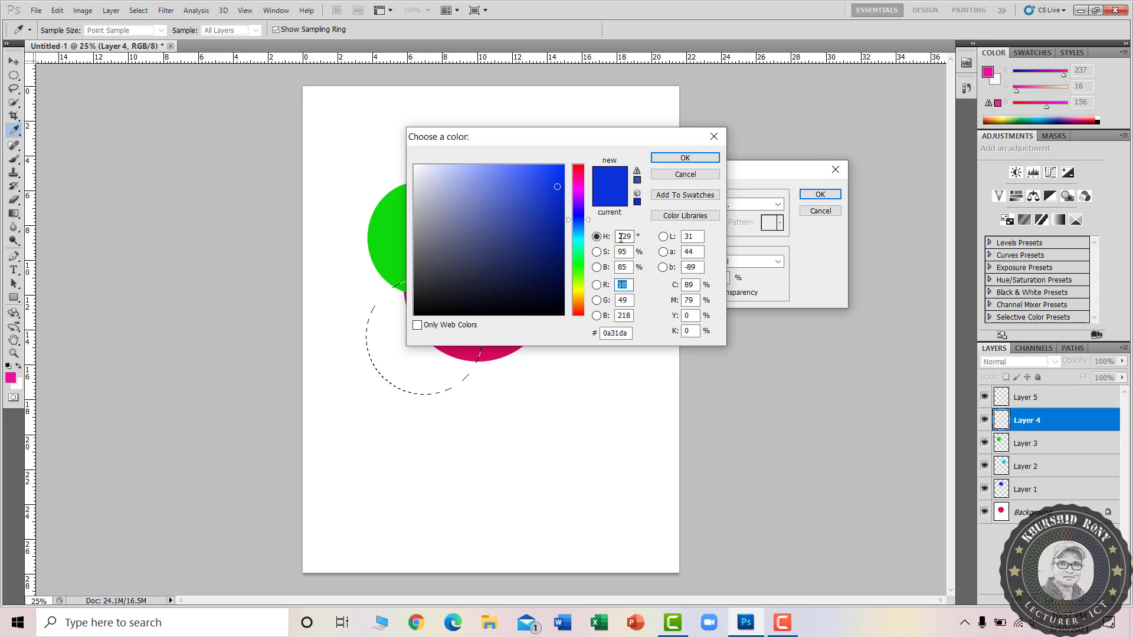
click(581, 290)
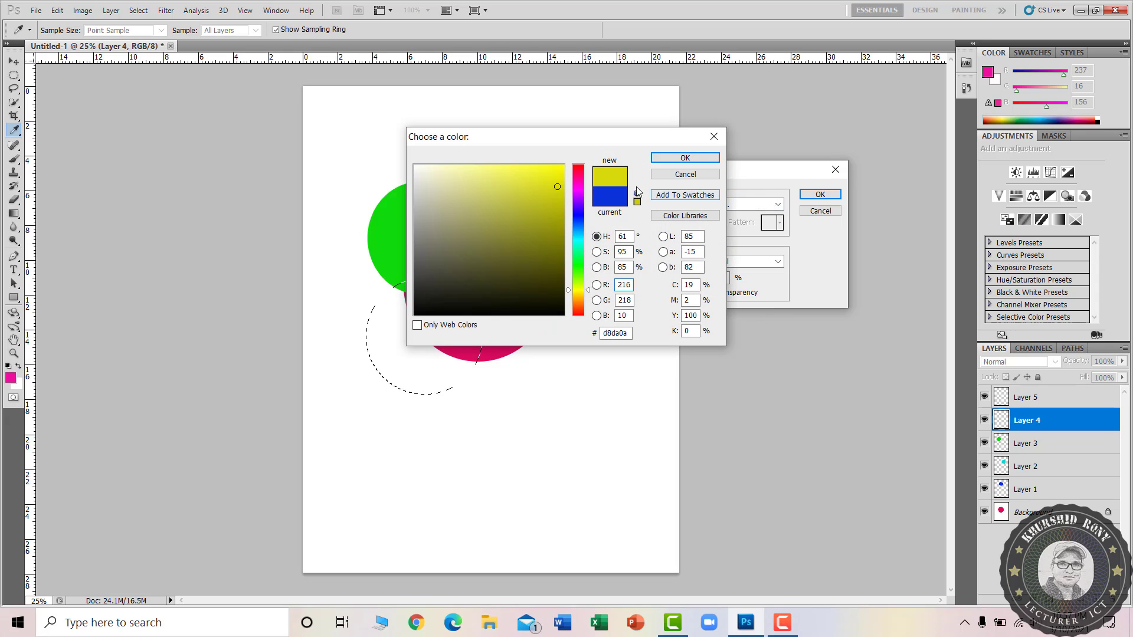
click(692, 158)
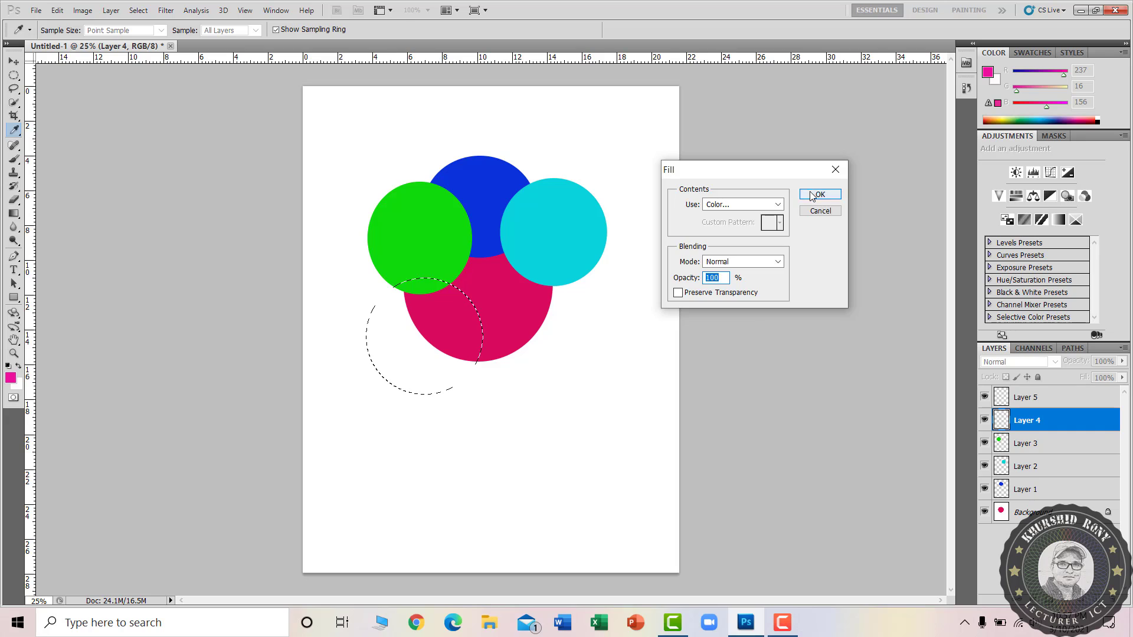
click(809, 193)
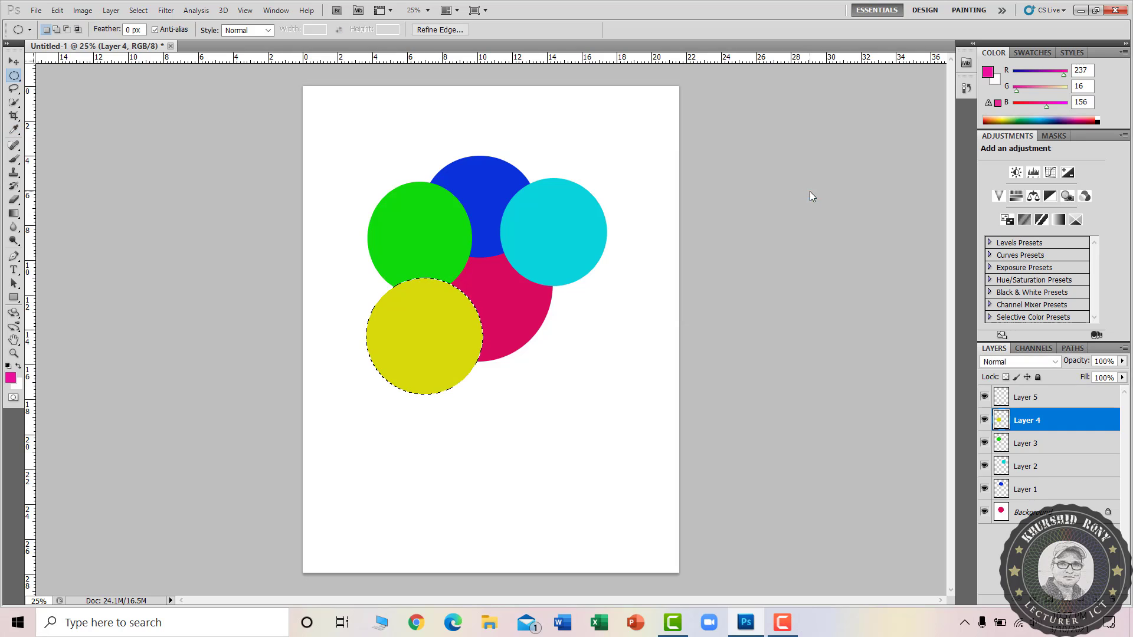
- On Layer 5, replace the old selection with a circular Elliptical Marquee selection about 7 cm wide overlapping the crimson circle's lower right
click(1030, 400)
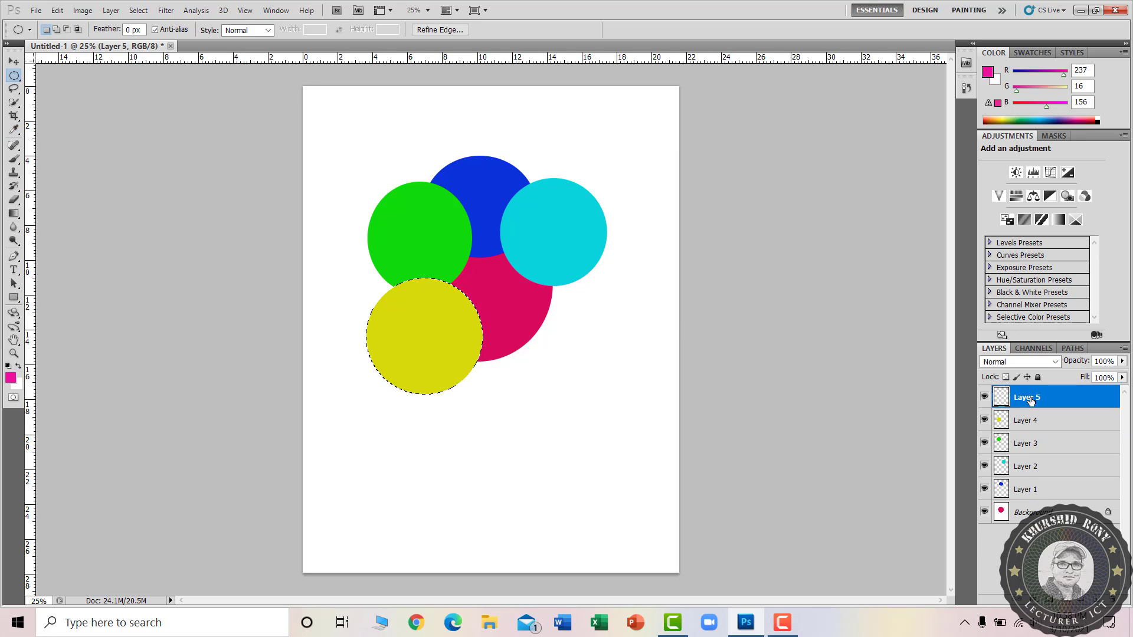
key(ctrl+d)
drag(612, 401, 597, 417)
- Fill the circular selection on Layer 5 with magenta da0ad8 at 100% opacity and deselect it
click(58, 11)
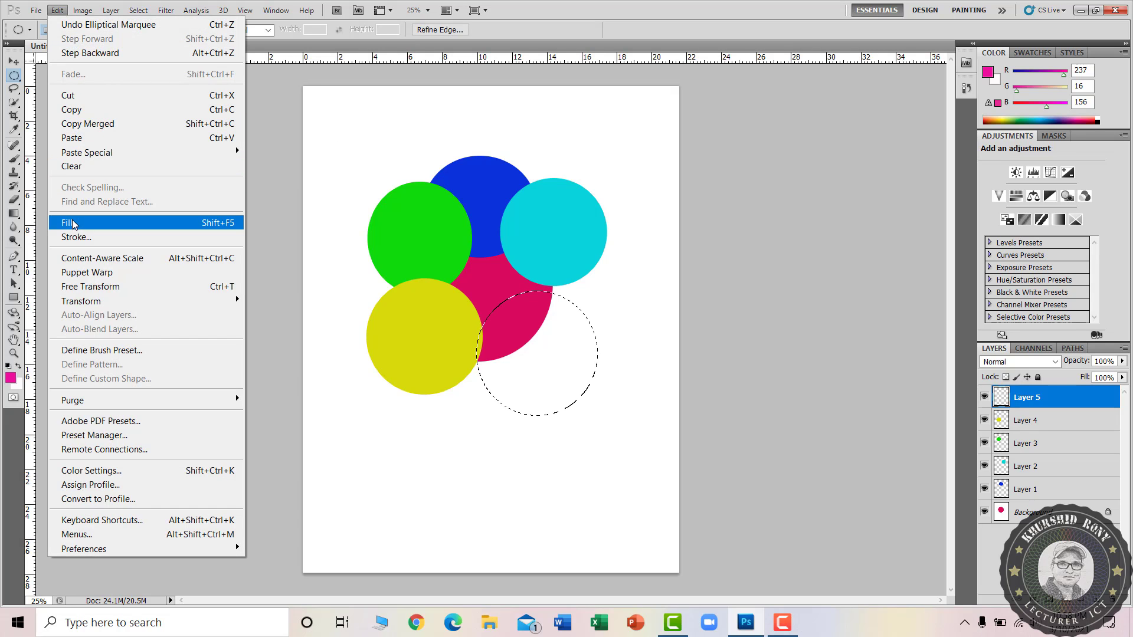
click(74, 223)
click(737, 205)
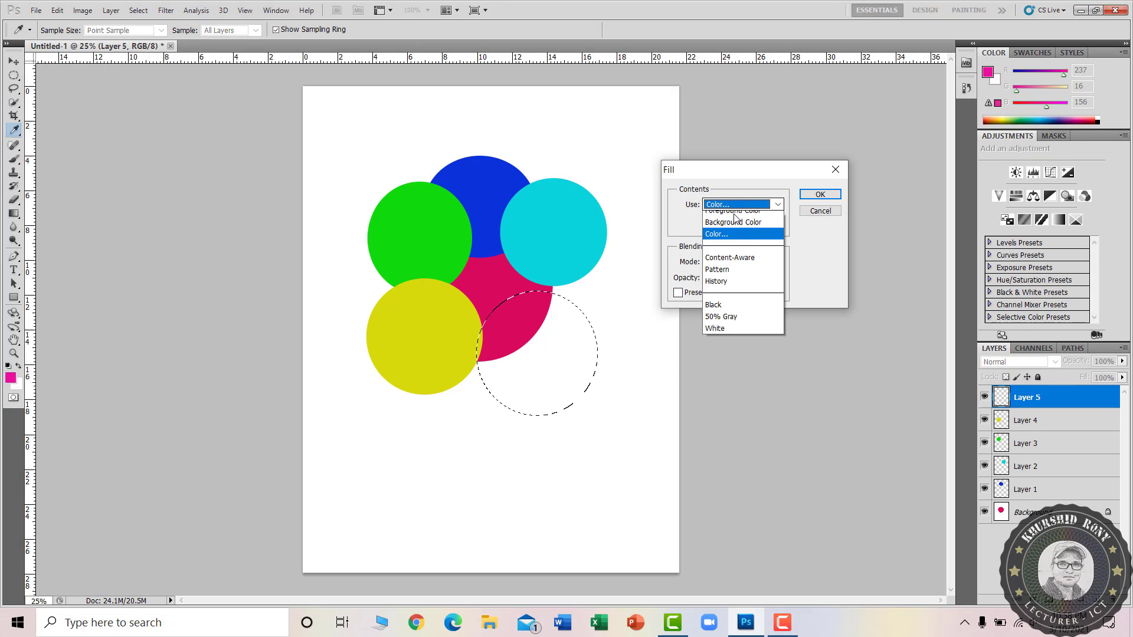
click(730, 242)
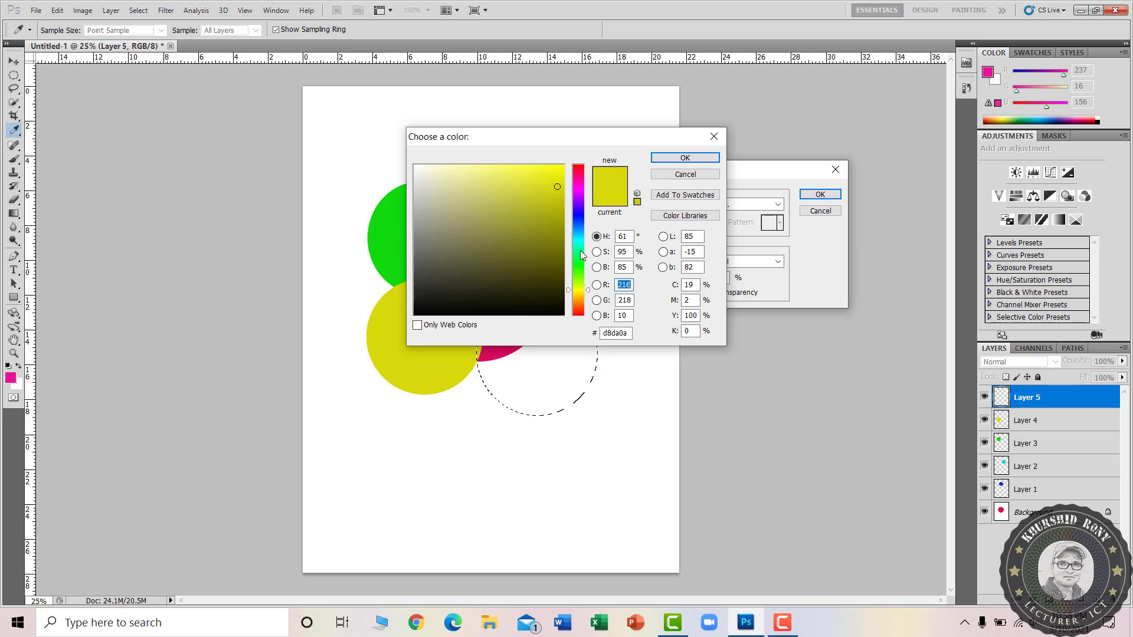
click(580, 190)
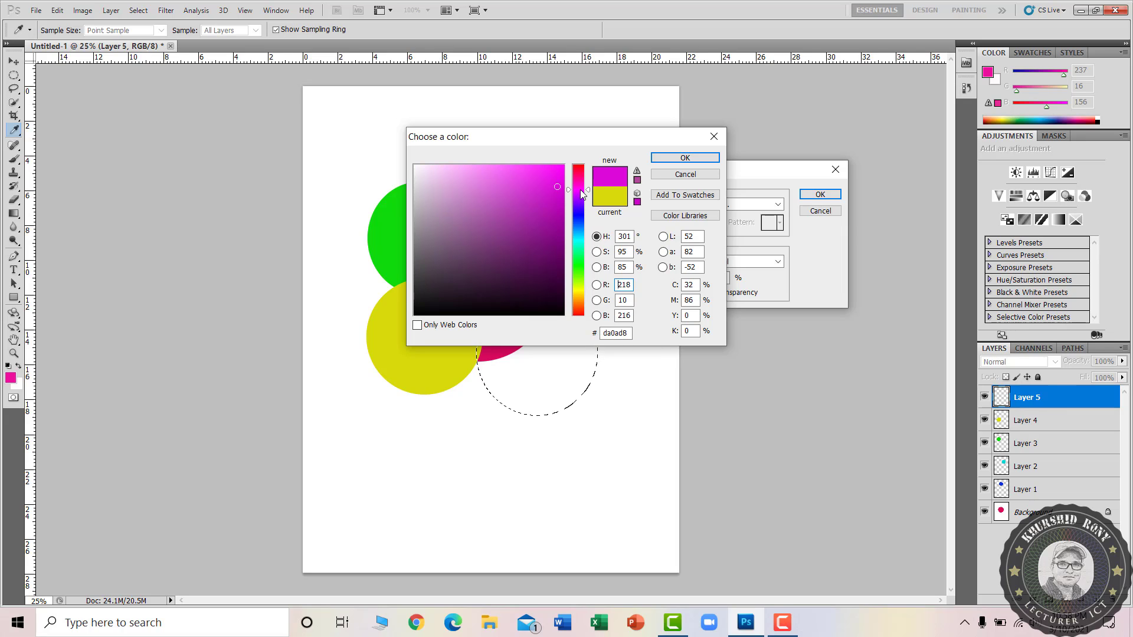
click(685, 158)
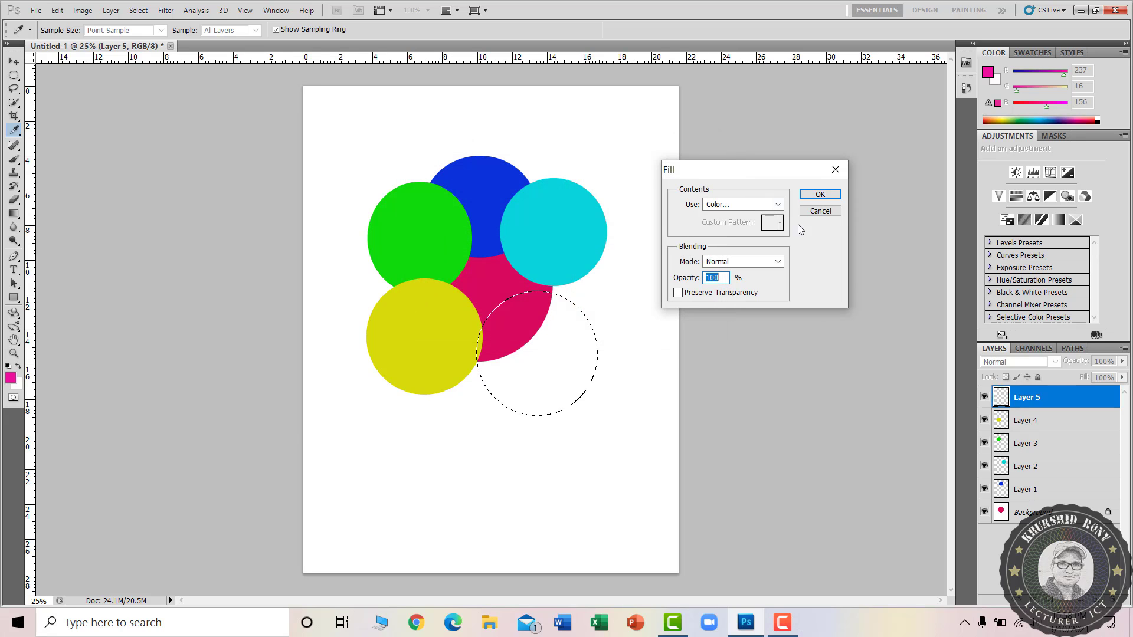
click(818, 195)
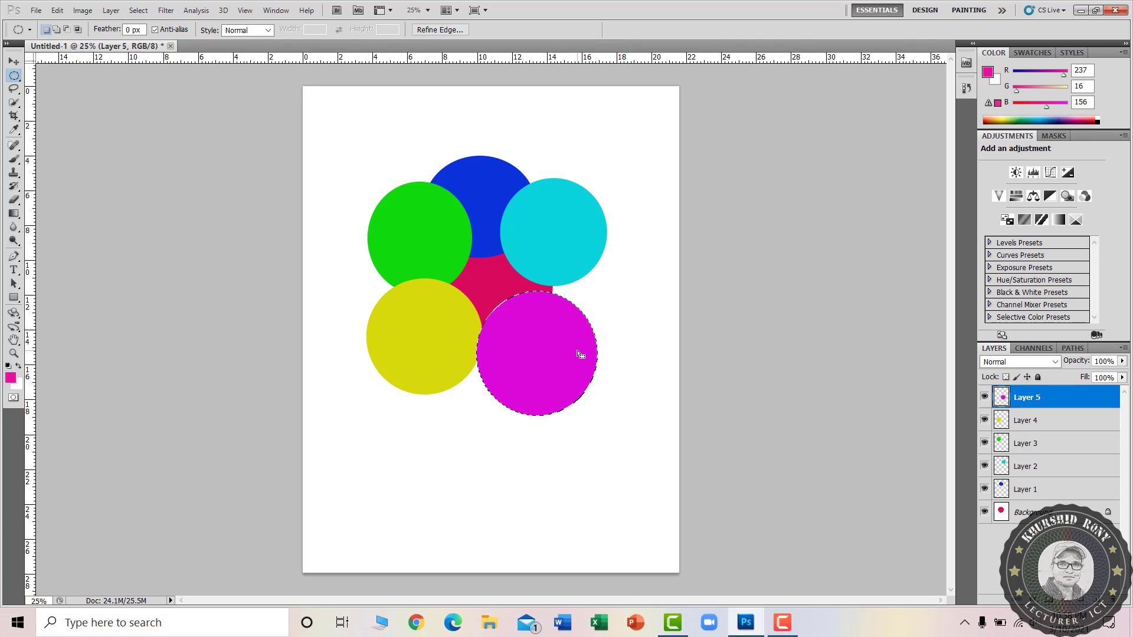
key(ctrl+d)
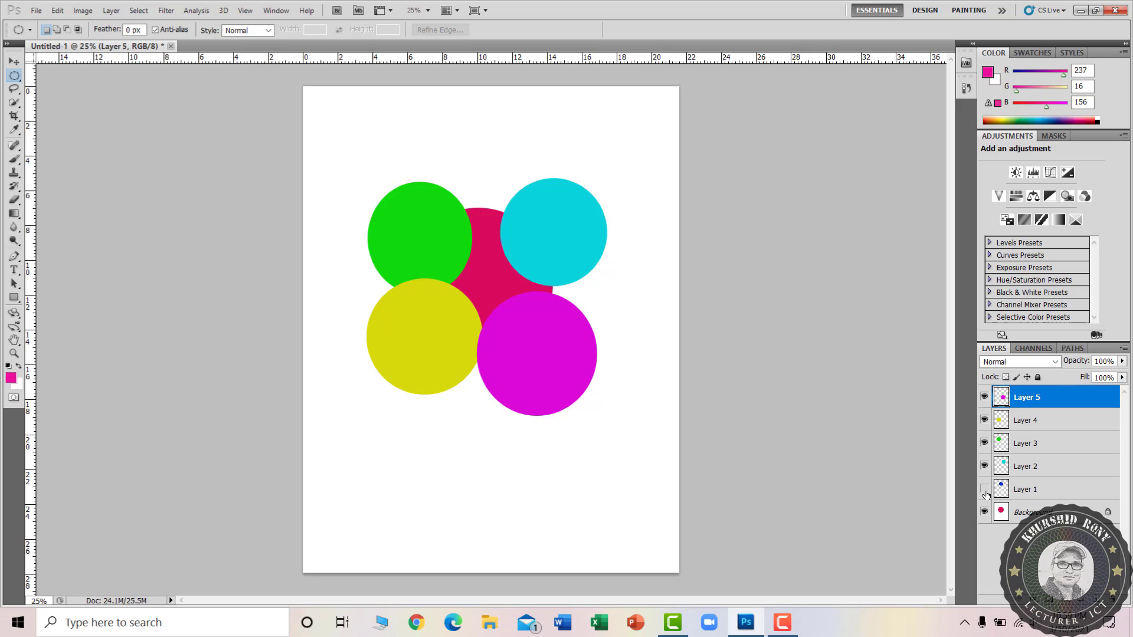
- Turn Layer 1's visibility back on, and hide and reshow Layer 5 to demonstrate layer visibility
click(984, 490)
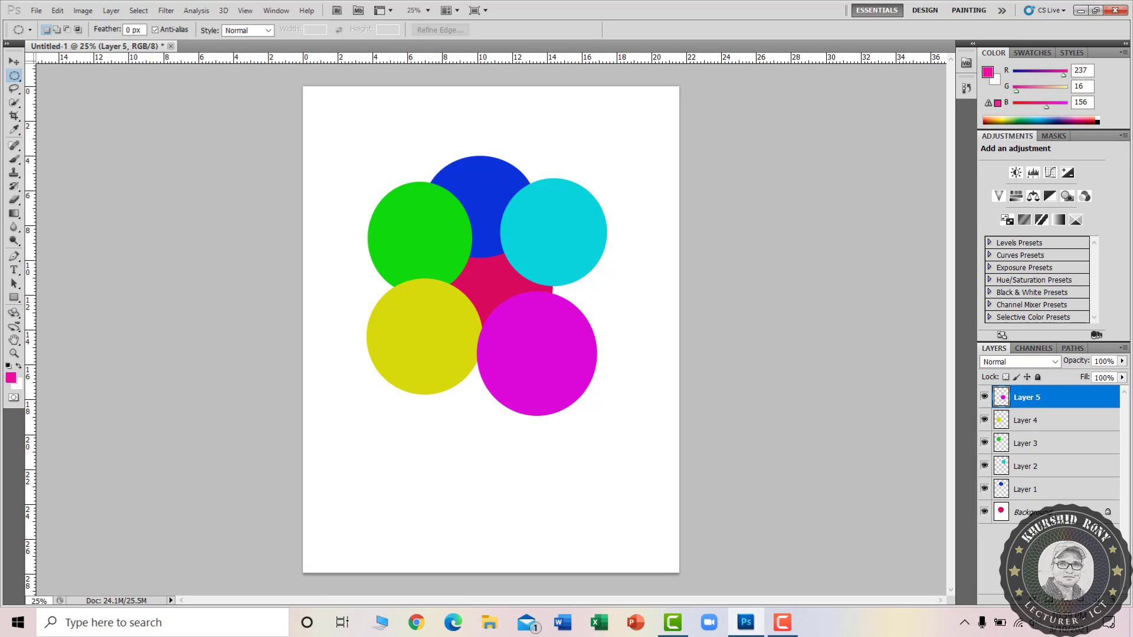
click(984, 397)
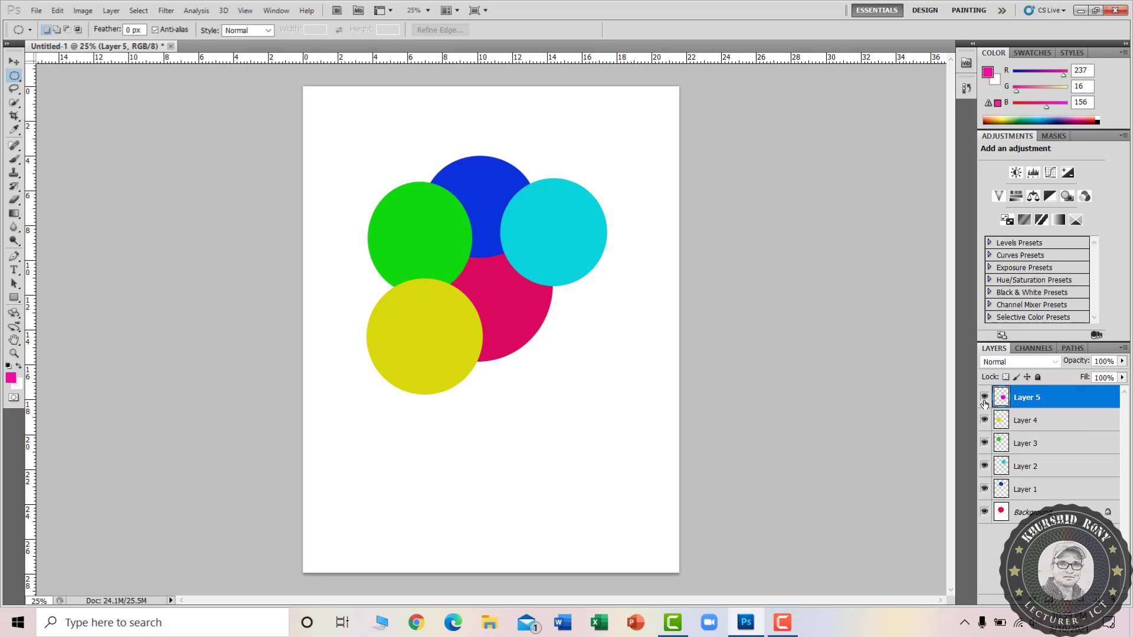
click(984, 397)
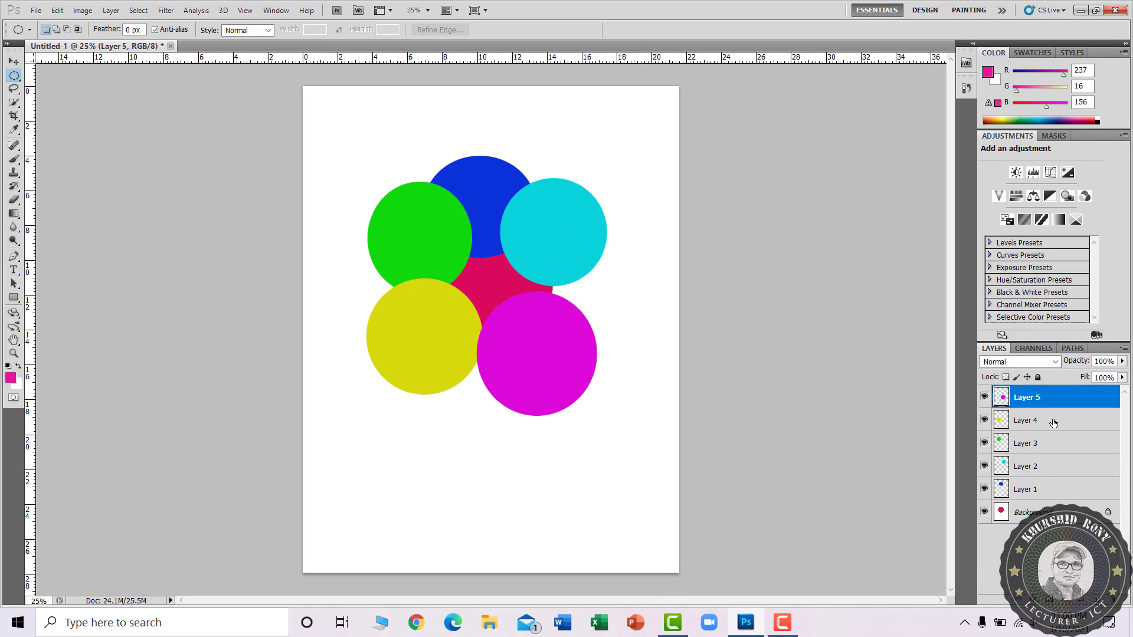
- Move Layer 4's yellow circle straight up so it overlaps the tops of the green and blue circles
click(1033, 425)
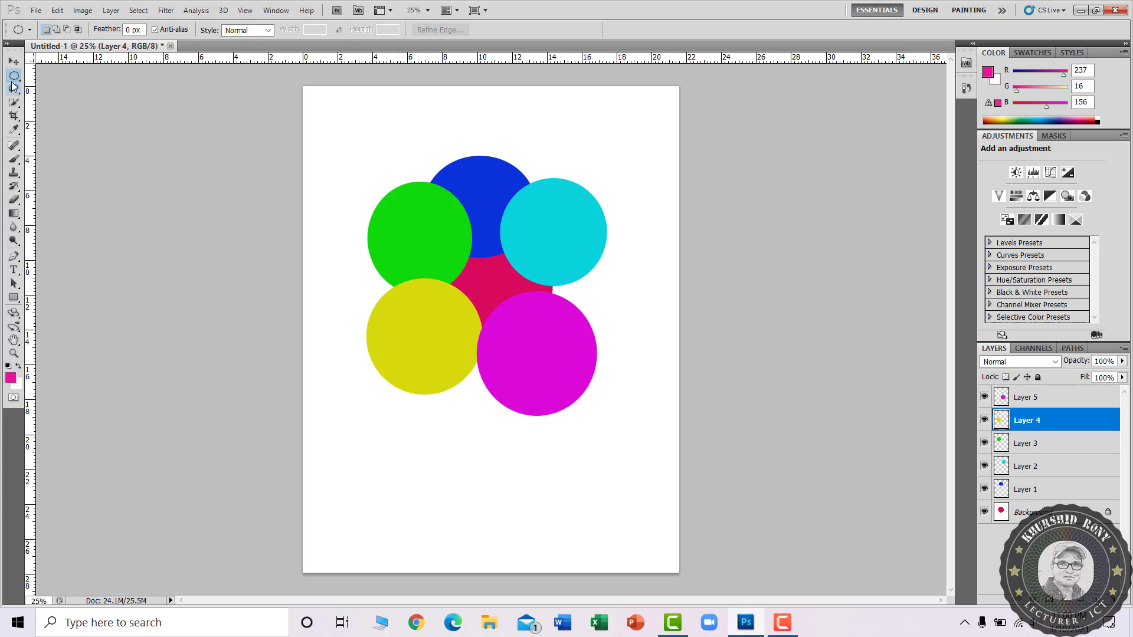
click(13, 61)
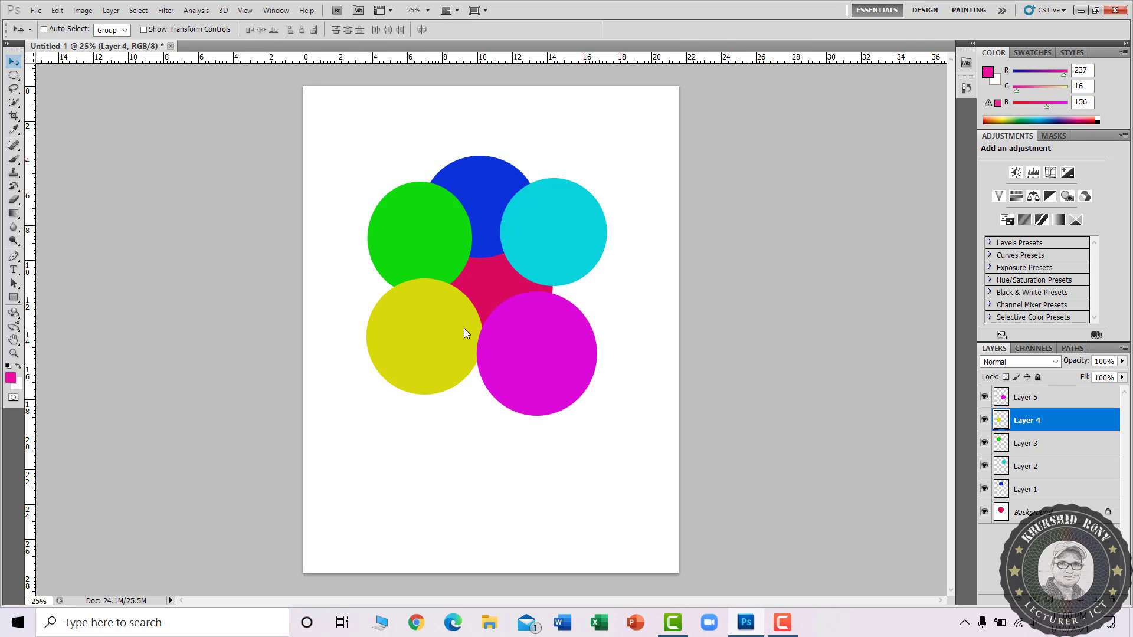
drag(446, 341, 445, 173)
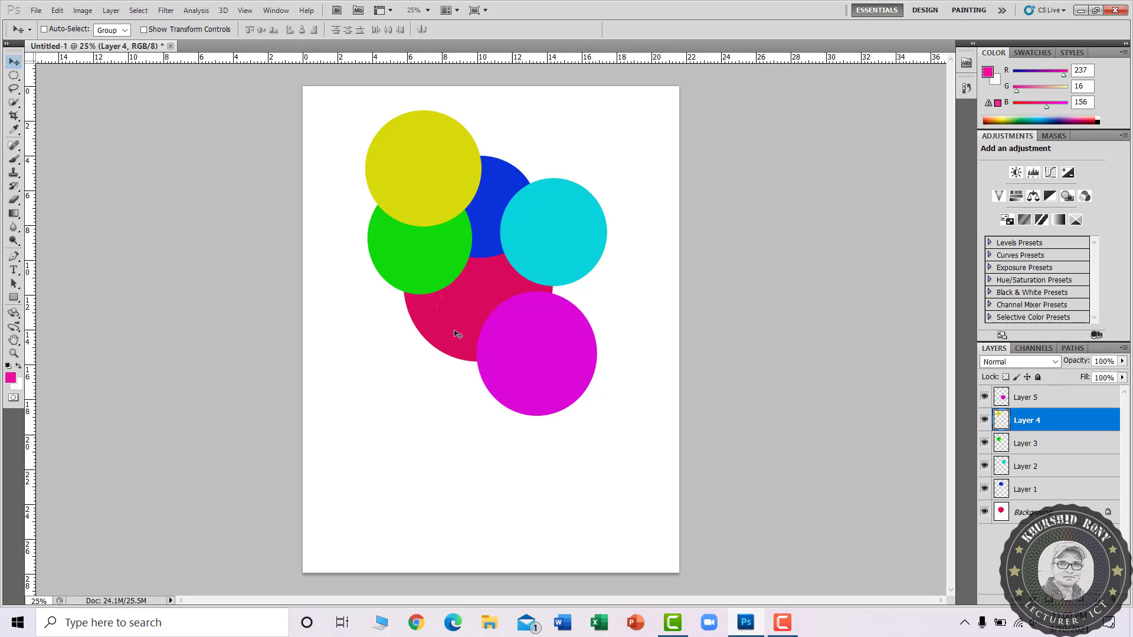
- Move Layer 3's green circle down and slightly left so it overlaps the crimson circle's left edge
click(1030, 452)
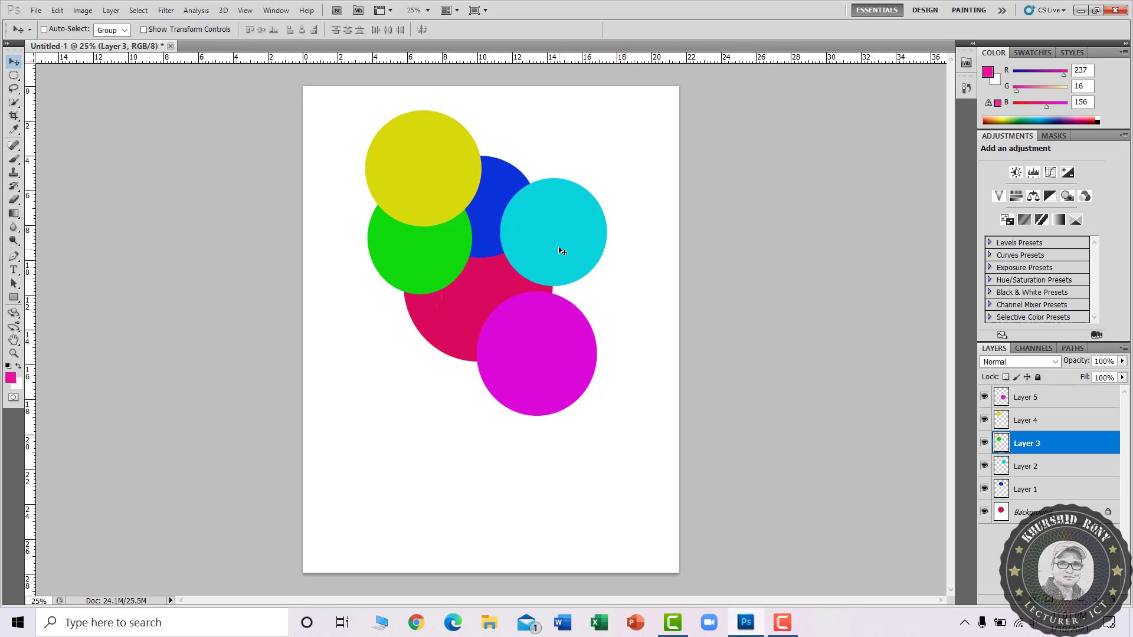
drag(561, 253, 489, 301)
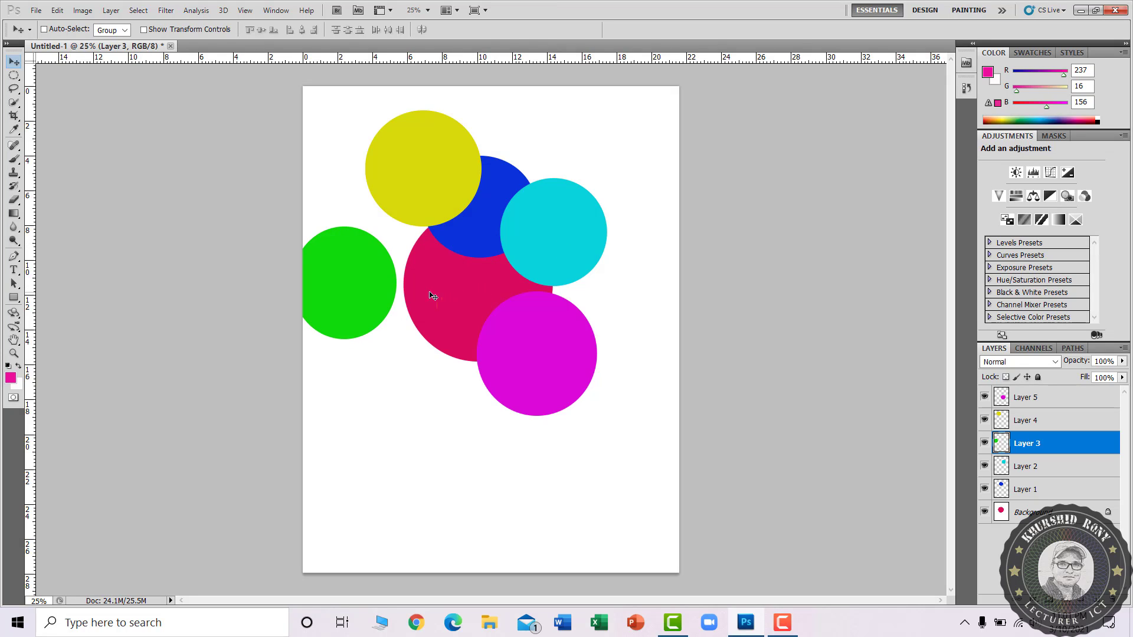
drag(369, 296, 395, 287)
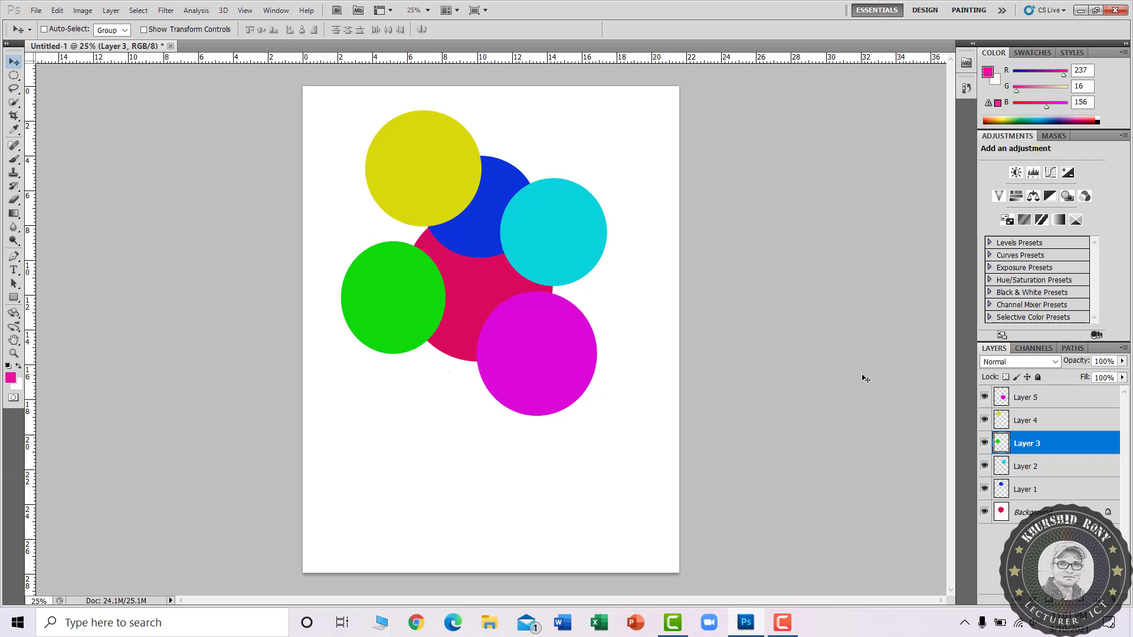
- Move Layer 1's blue circle below the green circle and show the transform controls around it
click(1026, 489)
drag(512, 226, 456, 423)
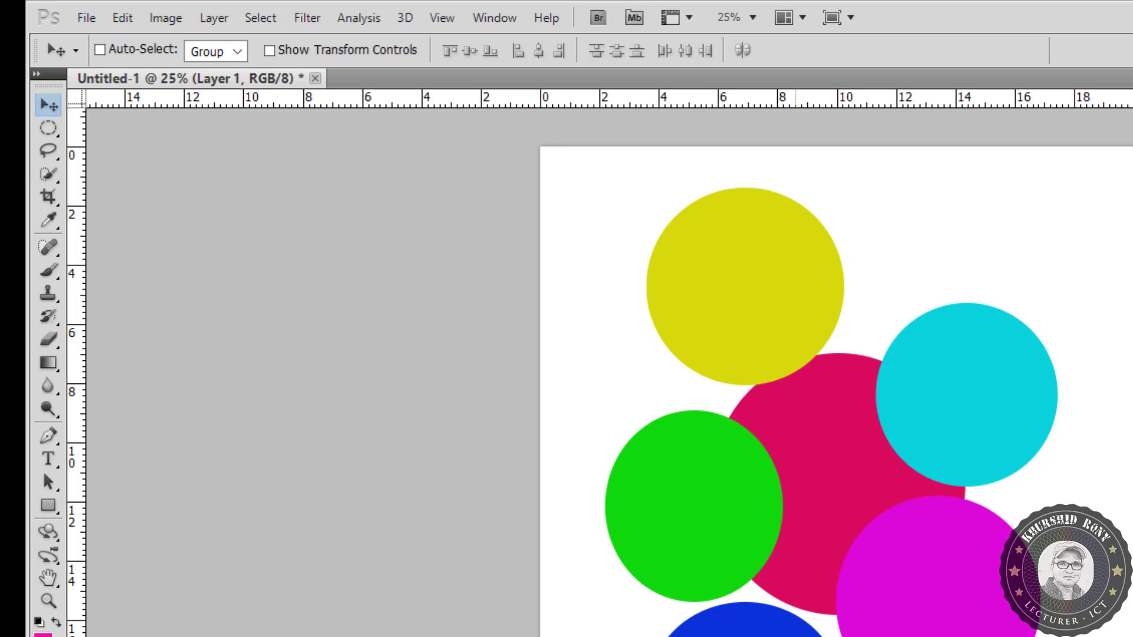
click(270, 52)
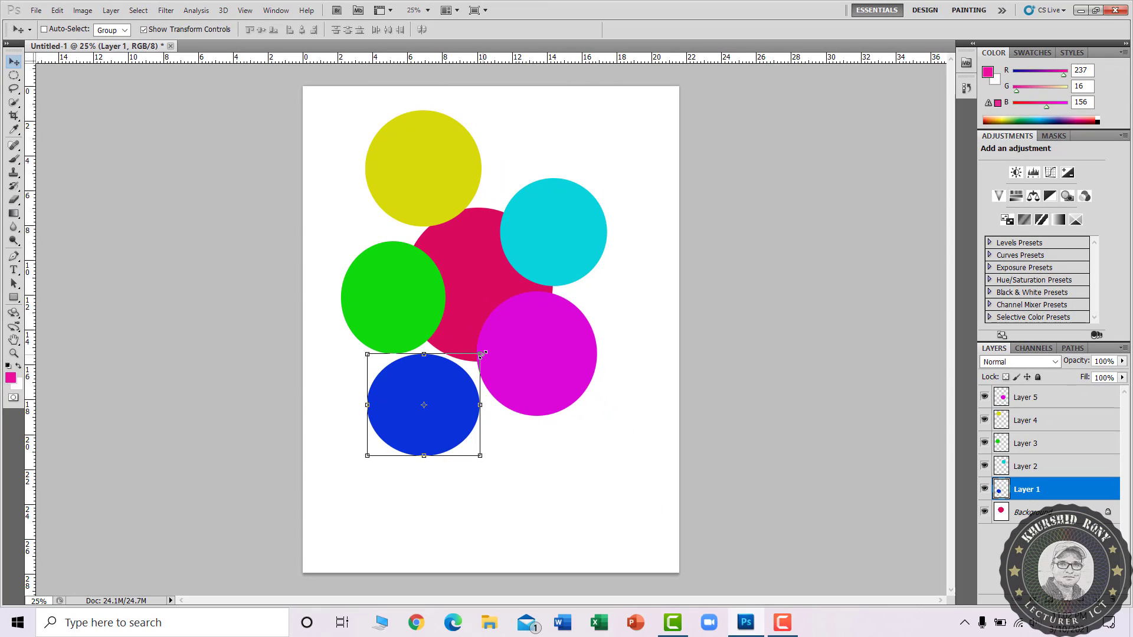
- Scale the blue circle on Layer 1 to about 51% width and 66% height, and place it at the crimson circle's centre
drag(480, 354, 539, 297)
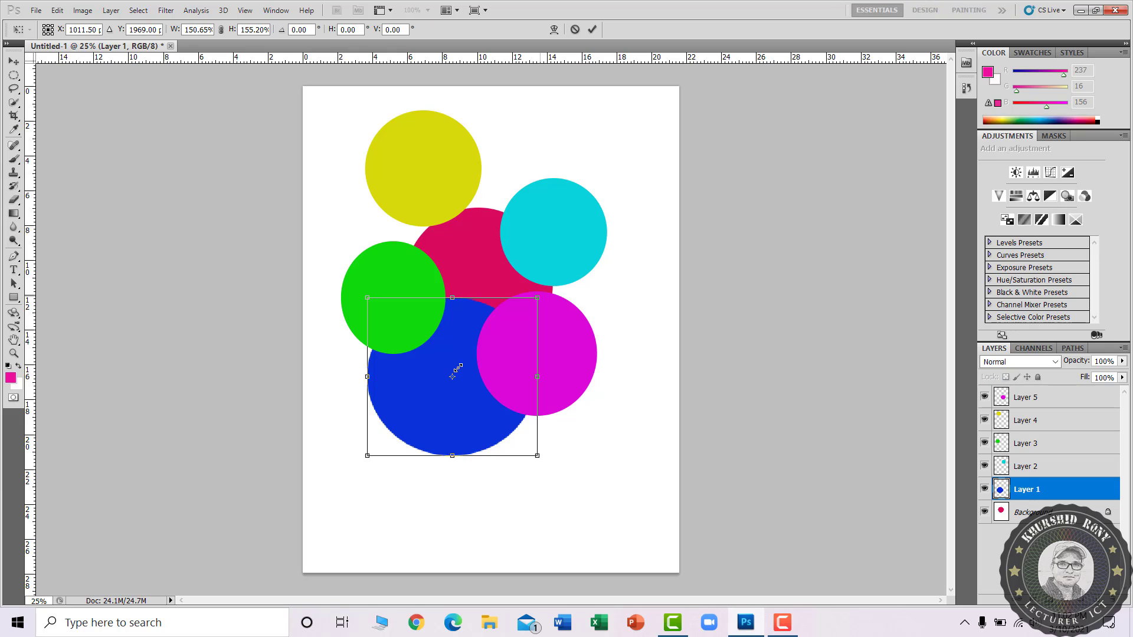
drag(433, 368, 388, 452)
drag(503, 367, 488, 271)
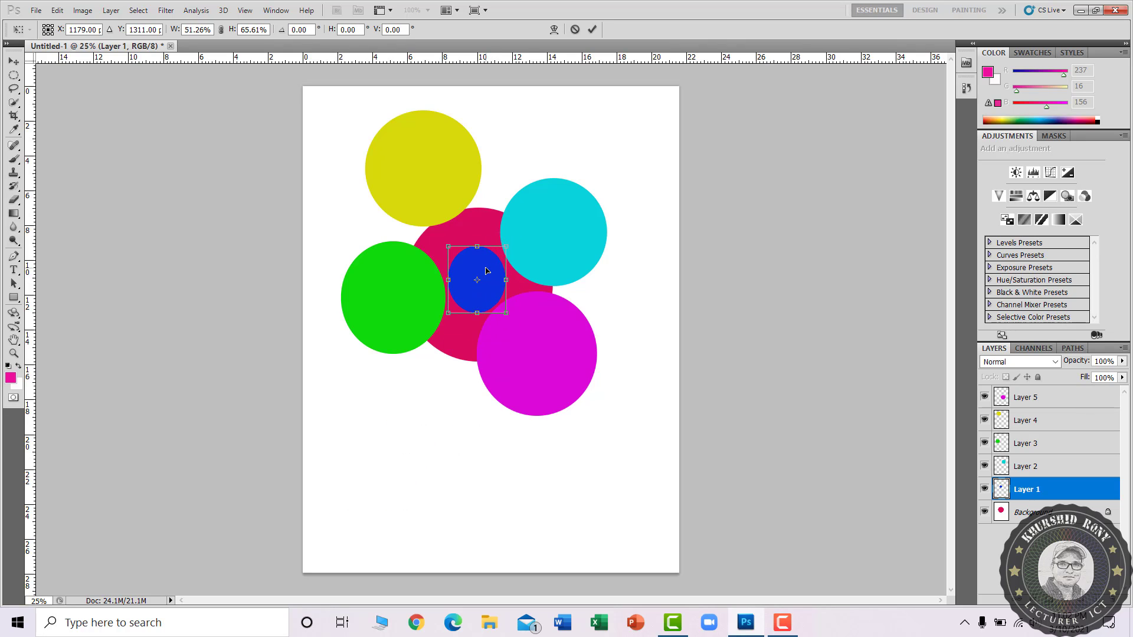